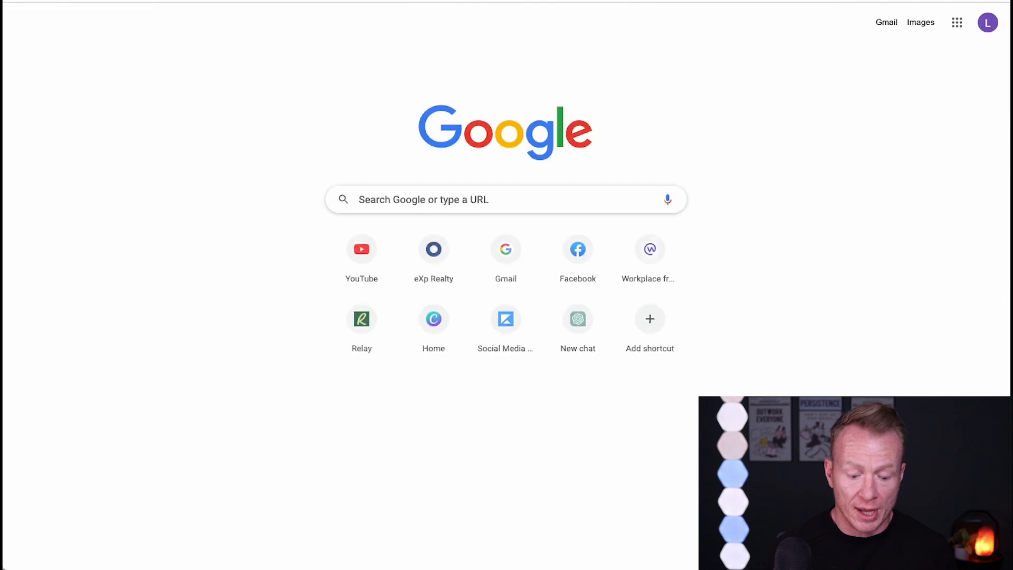
# Search Google for "ask the public" and open the AnswerThePublic website from the results
pyautogui.write('ask')
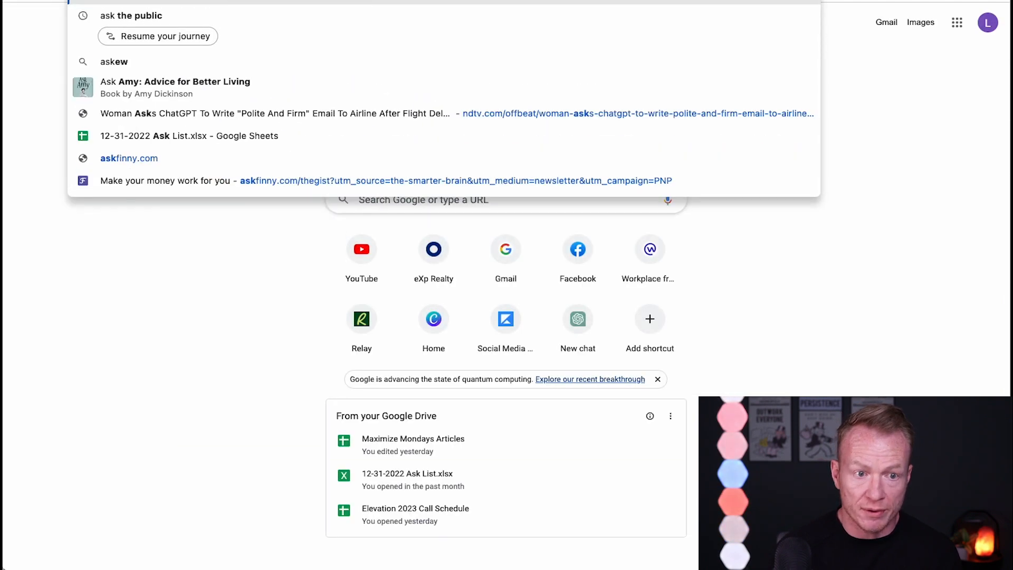
pyautogui.press('BackSpace')
pyautogui.write('tor')
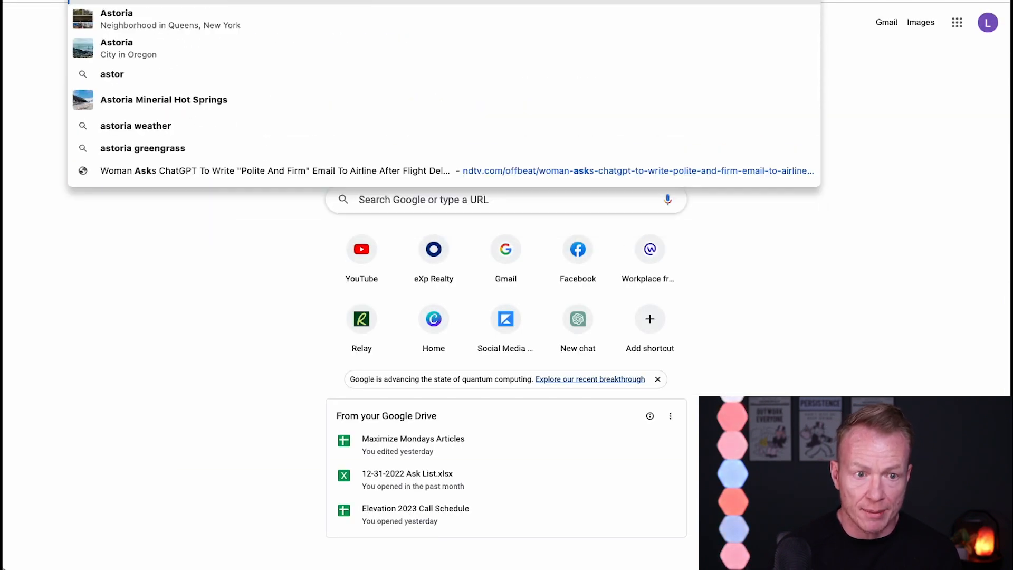
pyautogui.press('BackSpace')
pyautogui.press('BackSpace')
pyautogui.press('BackSpace')
pyautogui.write('k the')
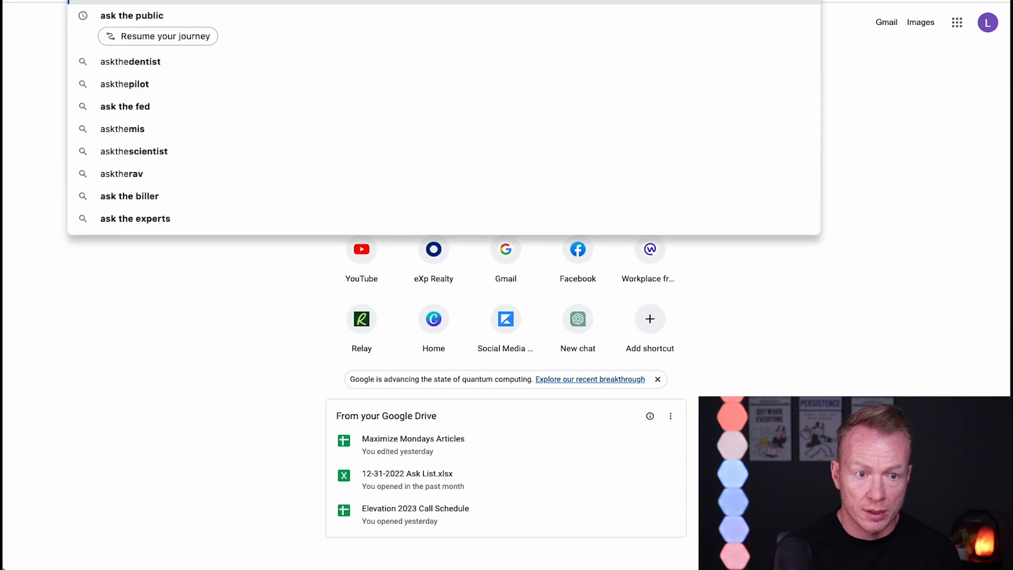
pyautogui.click(321, 20)
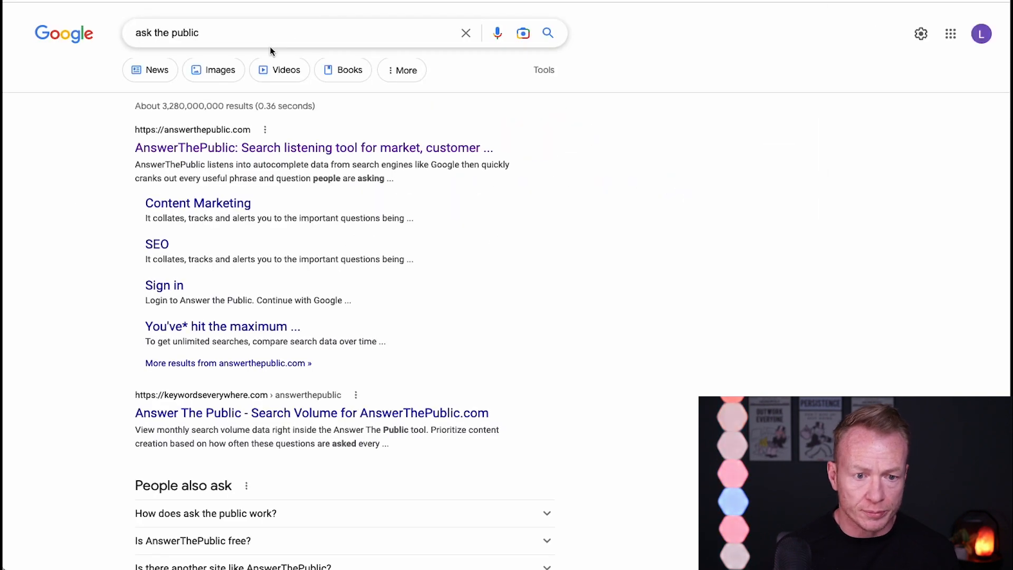
pyautogui.click(258, 148)
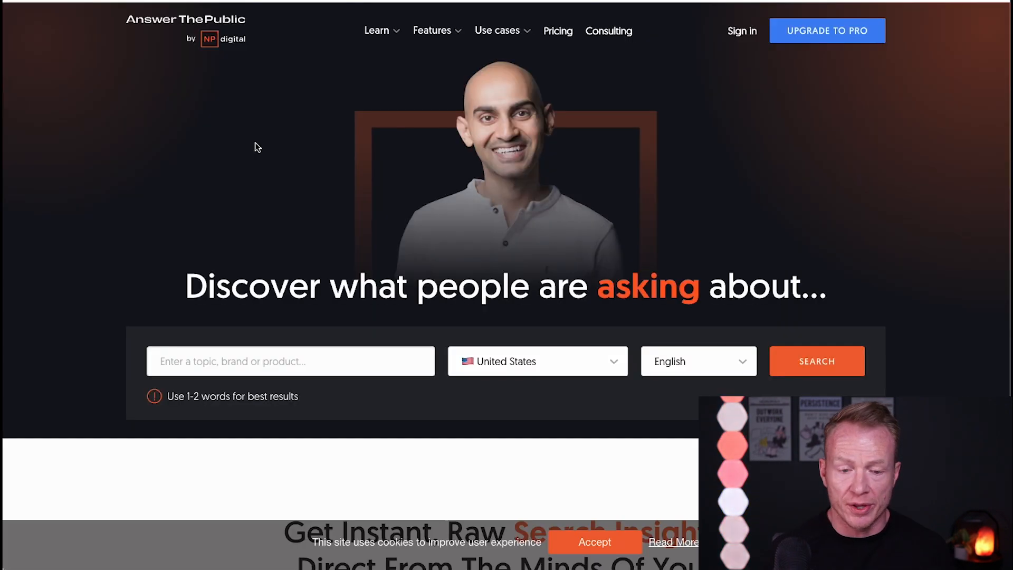
# Search the AnswerThePublic topics for "denver homes for sale" in the United States in English, and accept the site's cookies
pyautogui.click(282, 372)
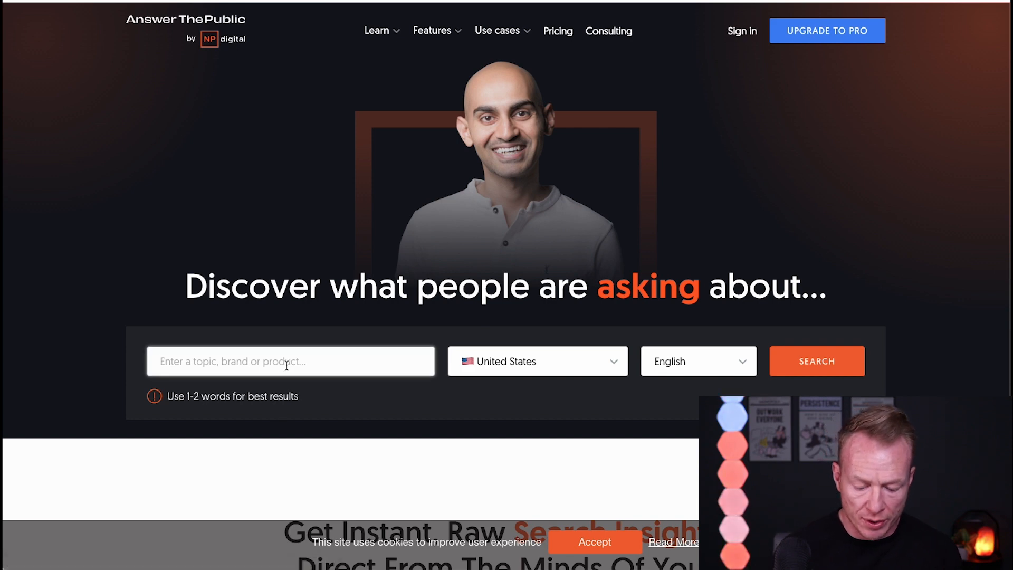
pyautogui.write('devner')
pyautogui.press('BackSpace')
pyautogui.press('BackSpace')
pyautogui.press('BackSpace')
pyautogui.press('BackSpace')
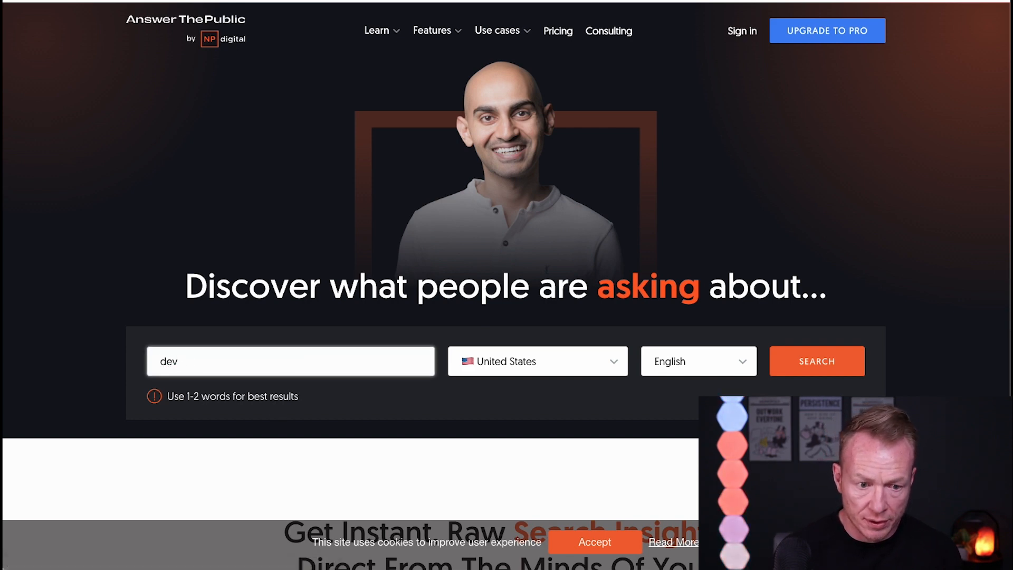
pyautogui.write('nver home')
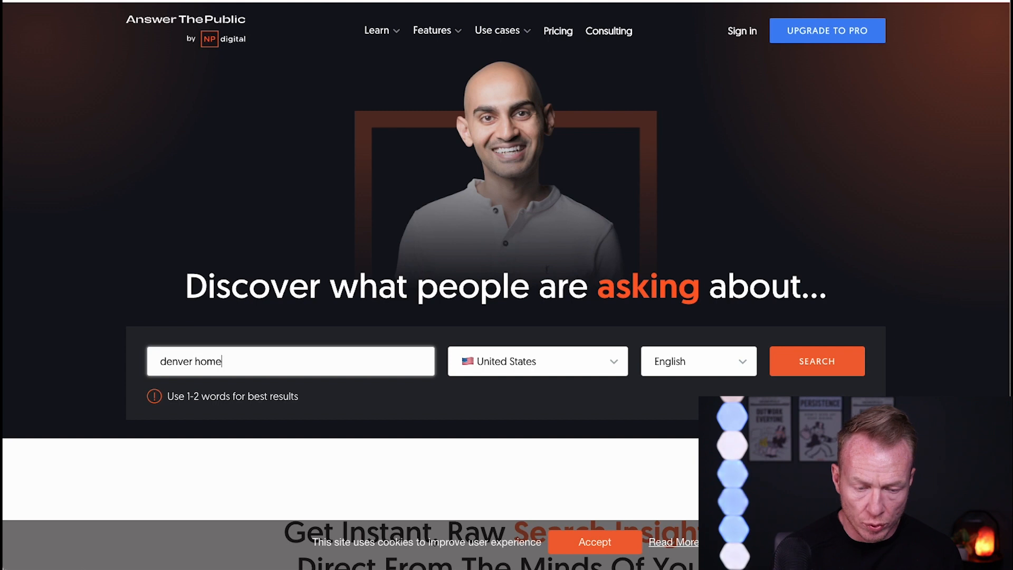
pyautogui.write('s for sale')
pyautogui.press('Return')
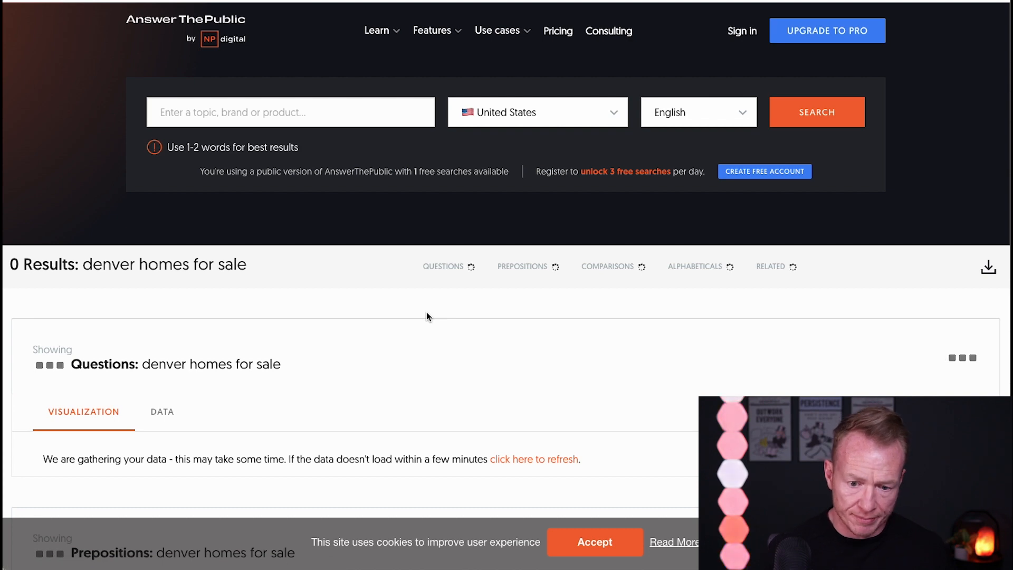
pyautogui.click(602, 534)
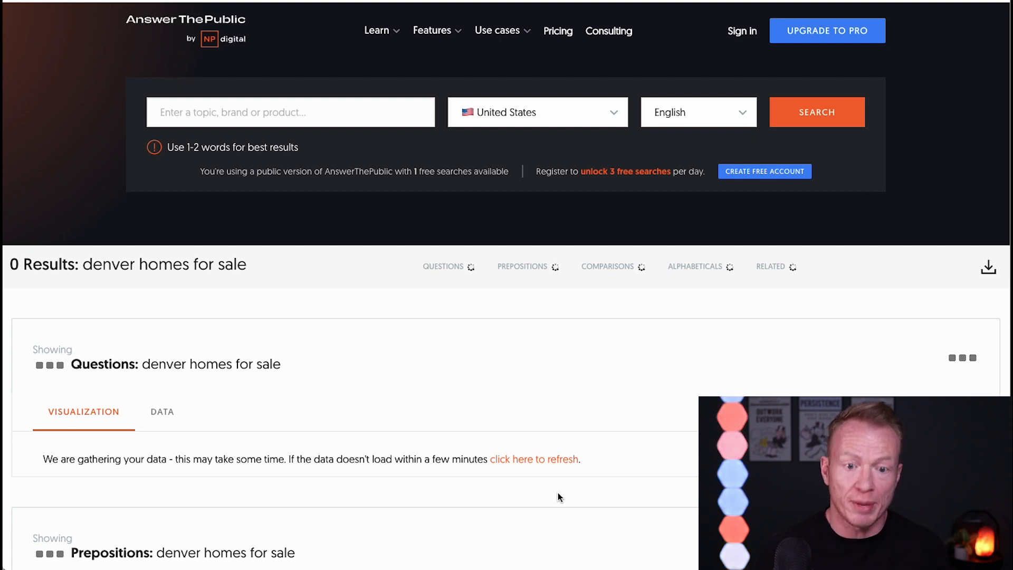
# Examine the keyword metrics and the questions wheel for "denver homes for sale"
pyautogui.scroll(-1, 506, 497)
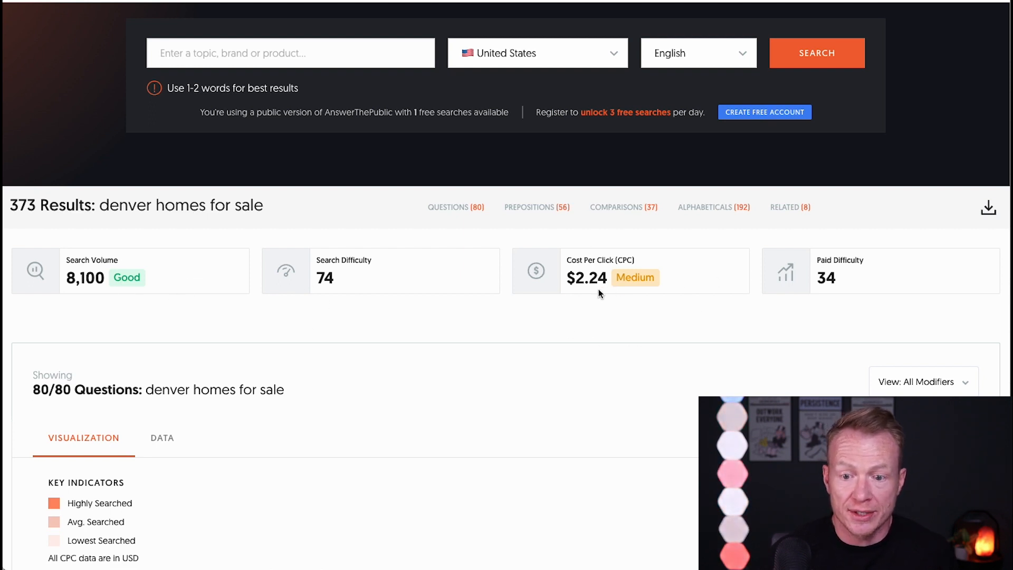
pyautogui.scroll(-5, 514, 344)
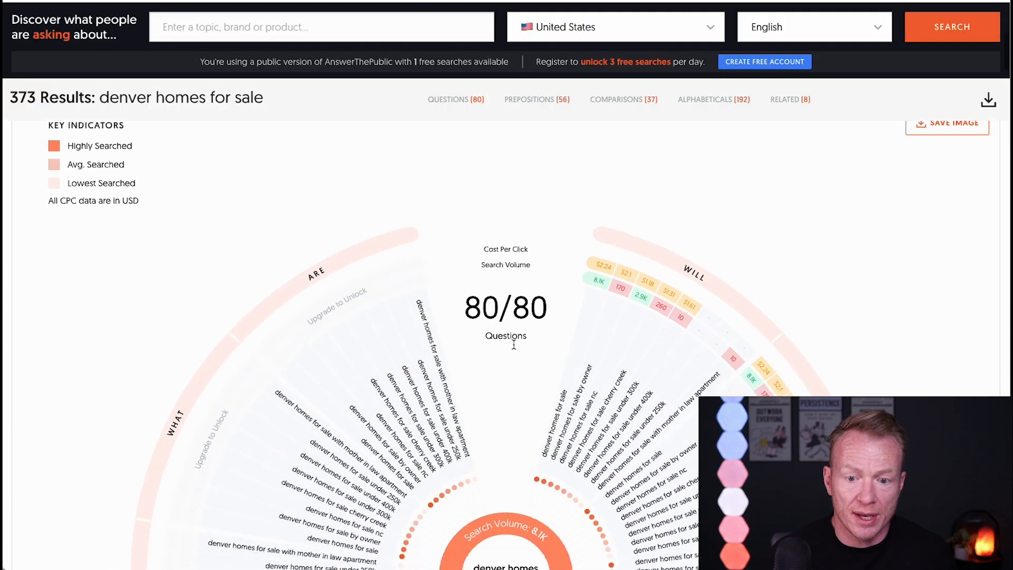
pyautogui.scroll(-2, 514, 343)
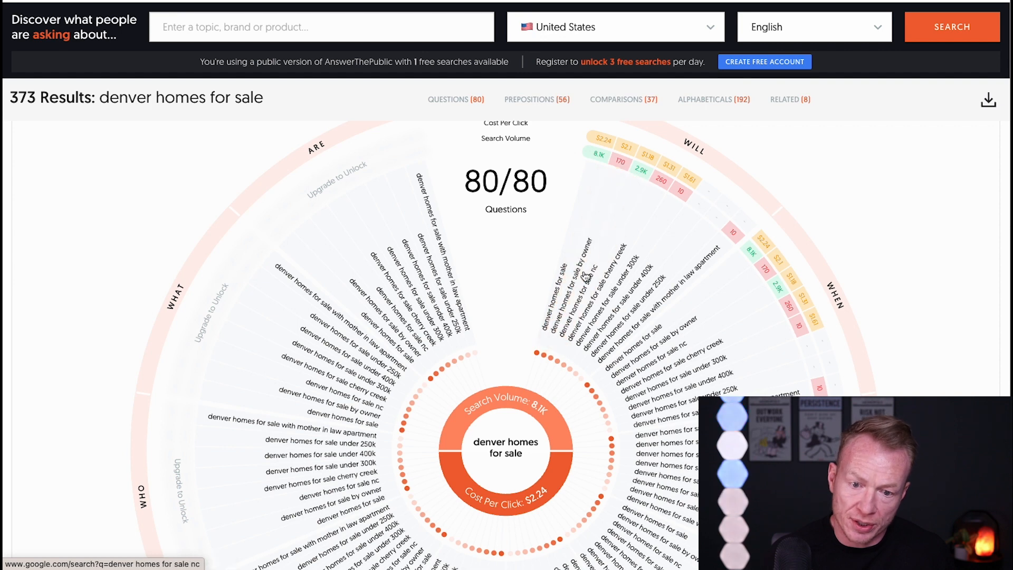
pyautogui.scroll(-1, 567, 296)
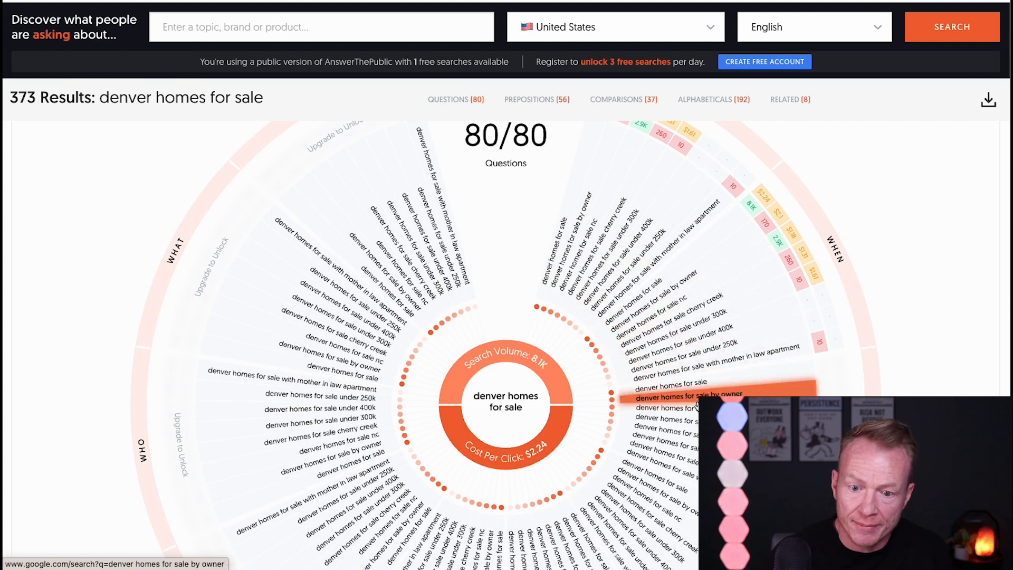
pyautogui.scroll(-2, 621, 529)
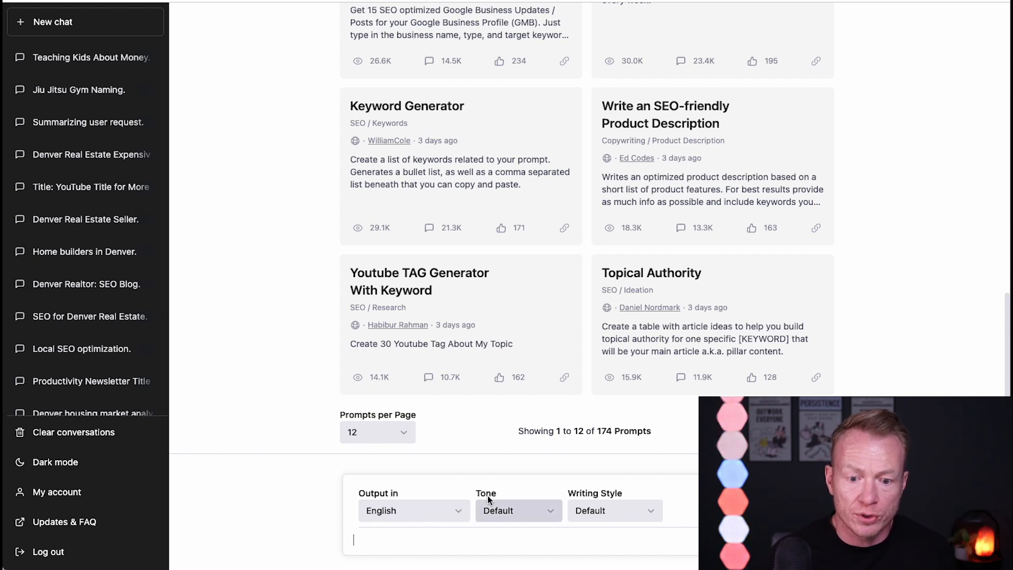
# In ChatGPT, paste the realtor SEO blog post prompt, replace its closing "Denver" keyword with one ending in "Homes For Sale", and submit it
pyautogui.hotkey('ctrl', 'v')
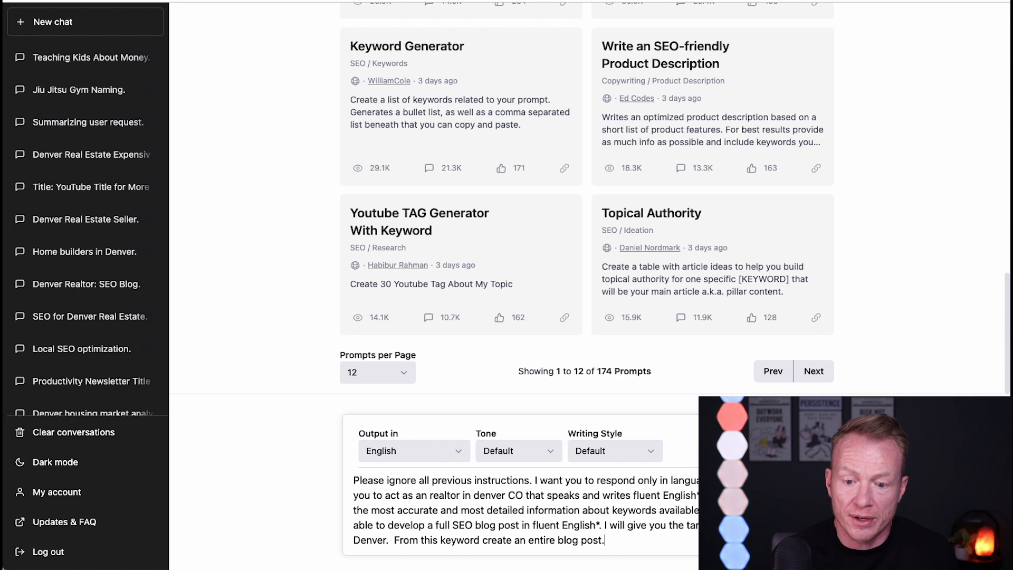
pyautogui.moveTo(354, 539); pyautogui.dragTo(388, 541)
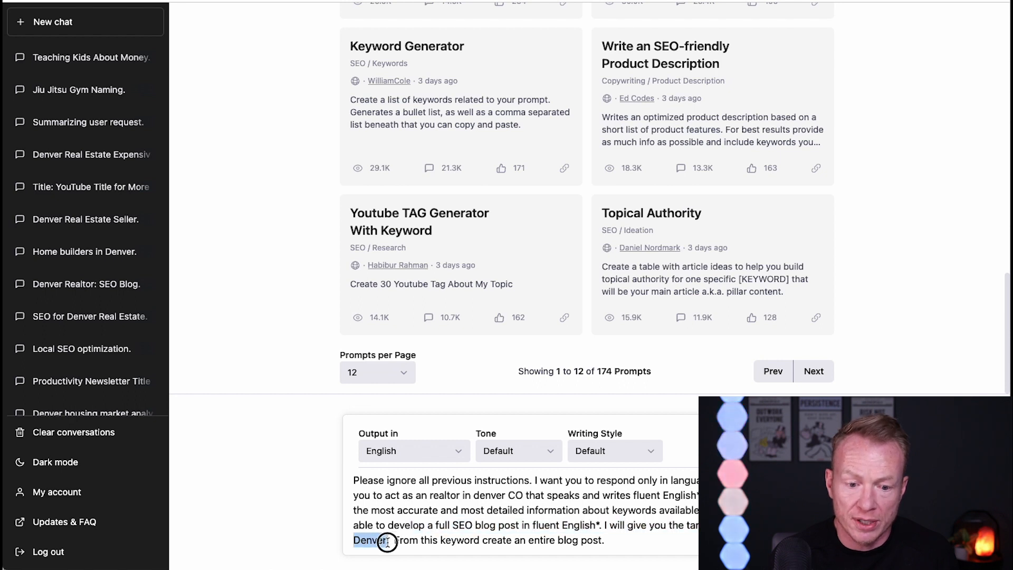
pyautogui.press('BackSpace')
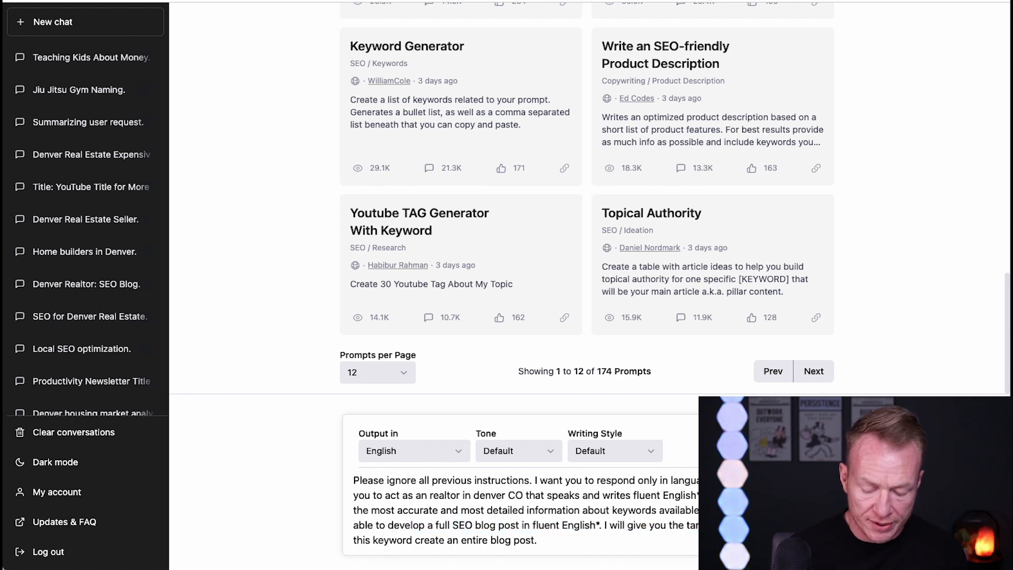
pyautogui.write('Homes')
pyautogui.write(' For Sal')
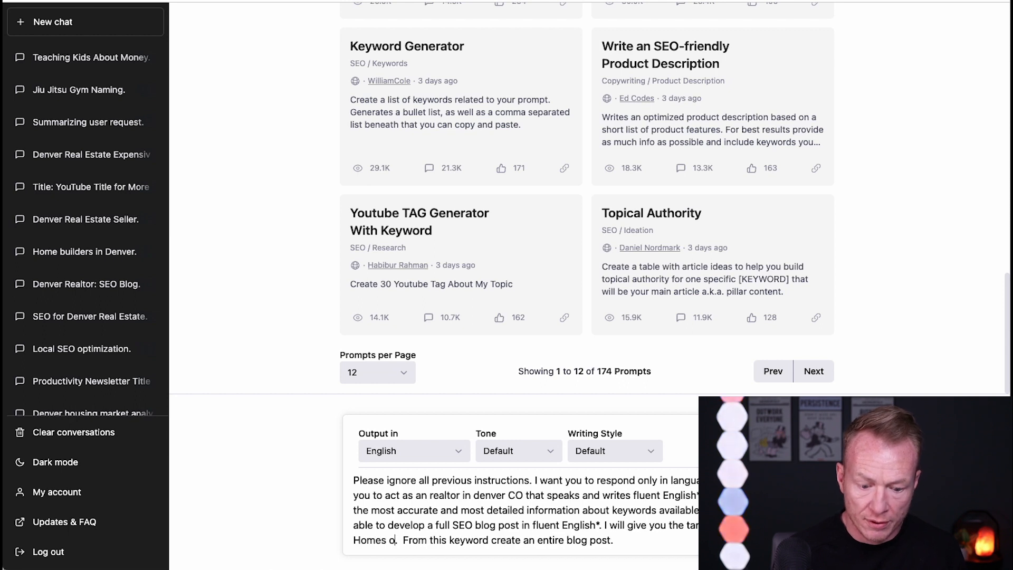
pyautogui.write('e')
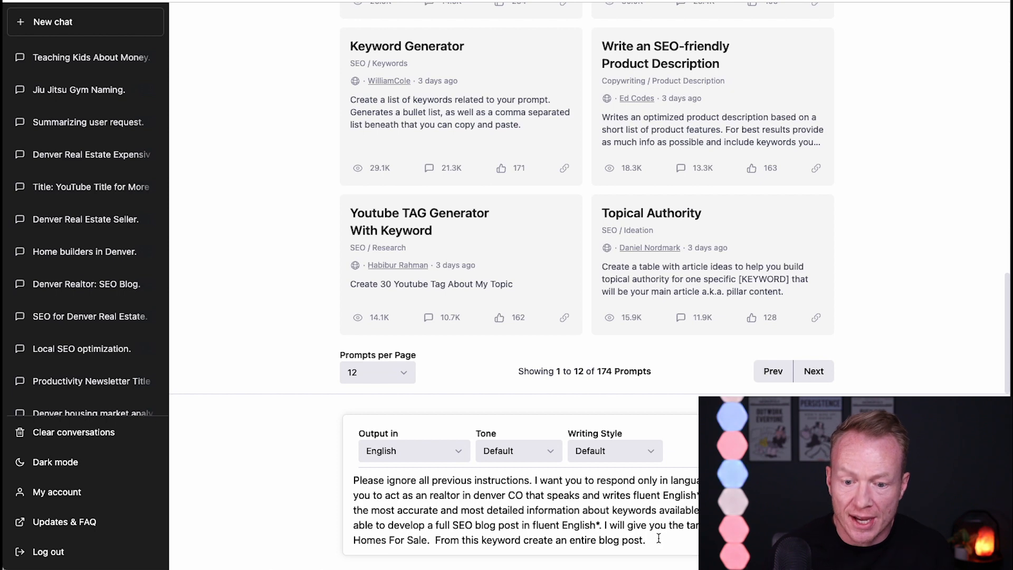
pyautogui.press('Return')
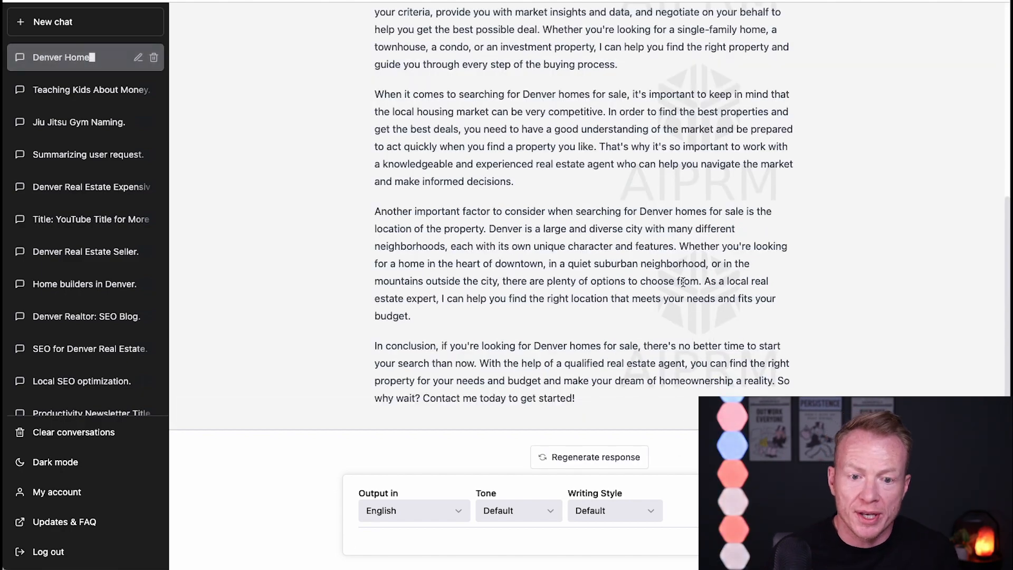
# Review the generated post and submit the follow-up prompt "give me a title and a meta description for this blog post"
pyautogui.scroll(10, 669, 279)
pyautogui.scroll(-10, 670, 279)
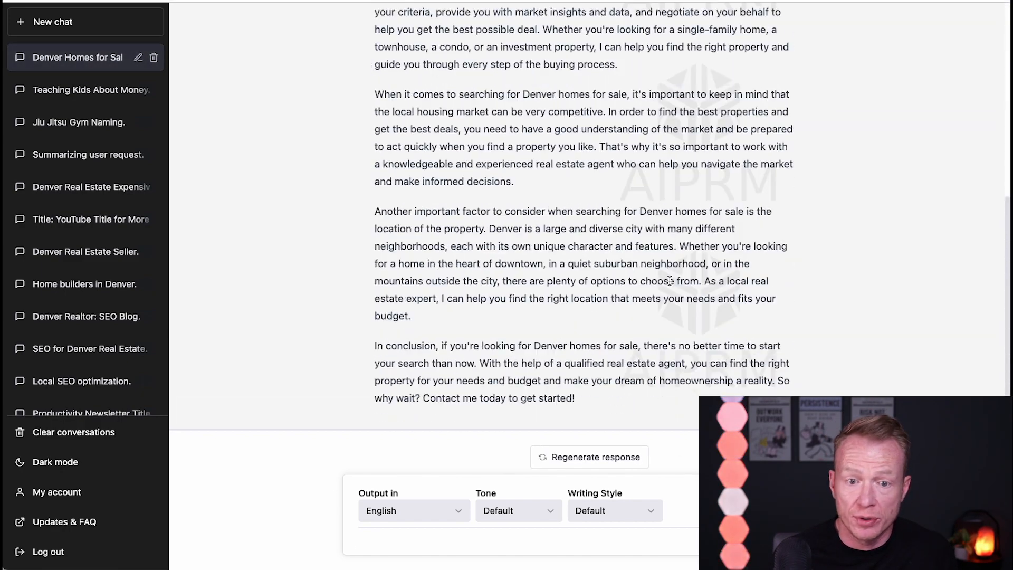
pyautogui.scroll(6, 669, 280)
pyautogui.scroll(-6, 669, 280)
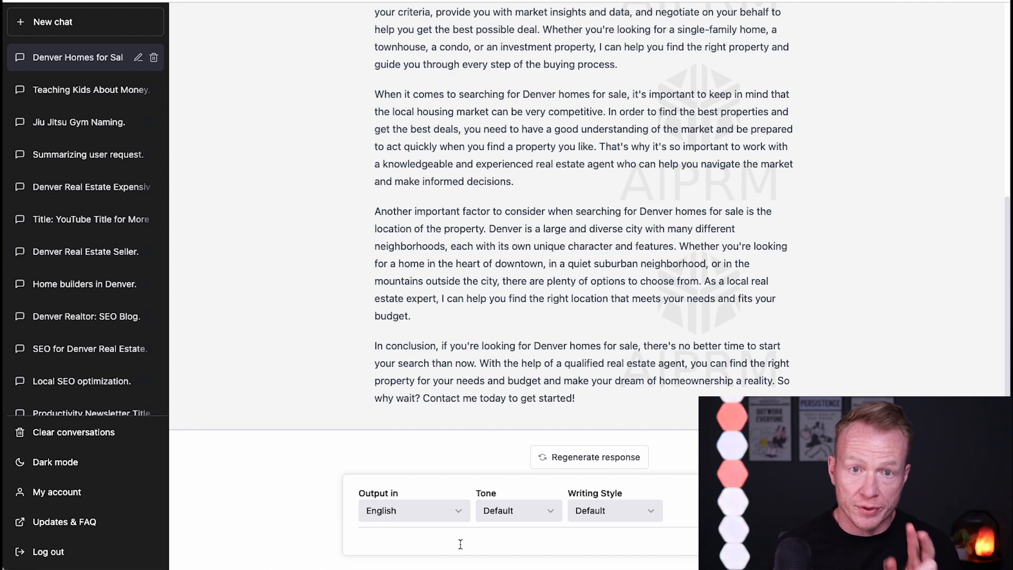
pyautogui.write('giv')
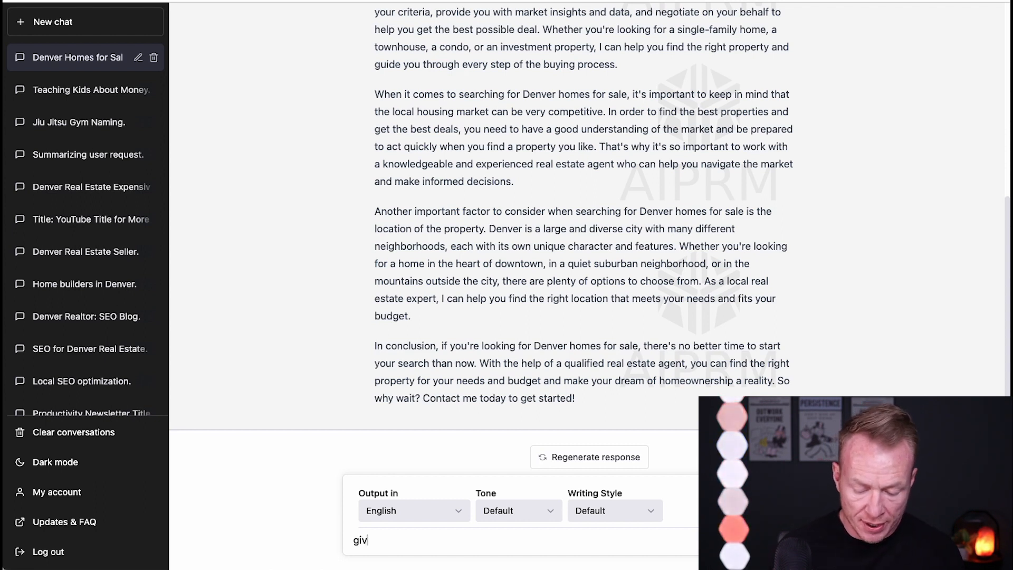
pyautogui.write('e me a title a')
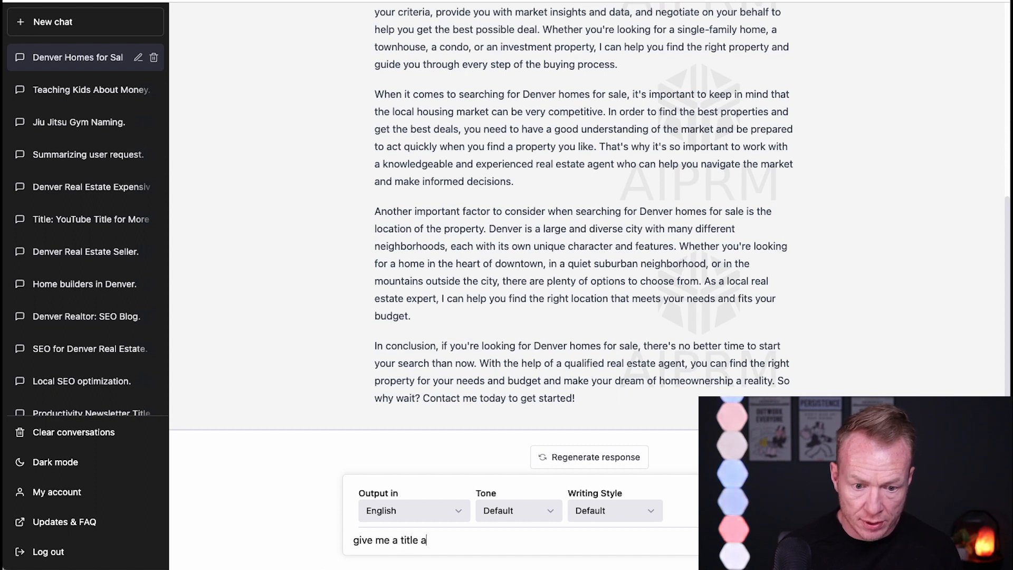
pyautogui.write('nd a metade')
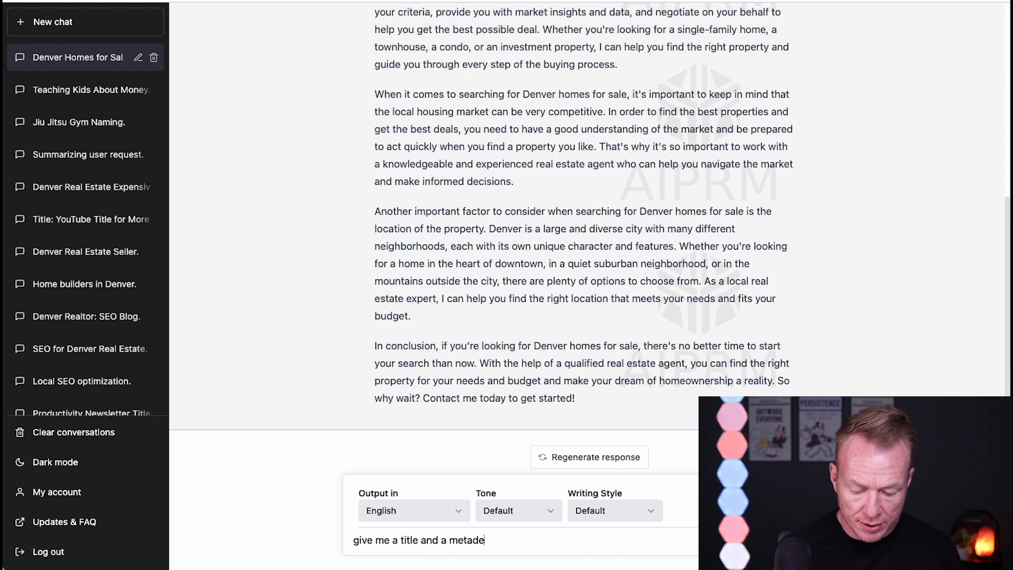
pyautogui.write('scripp')
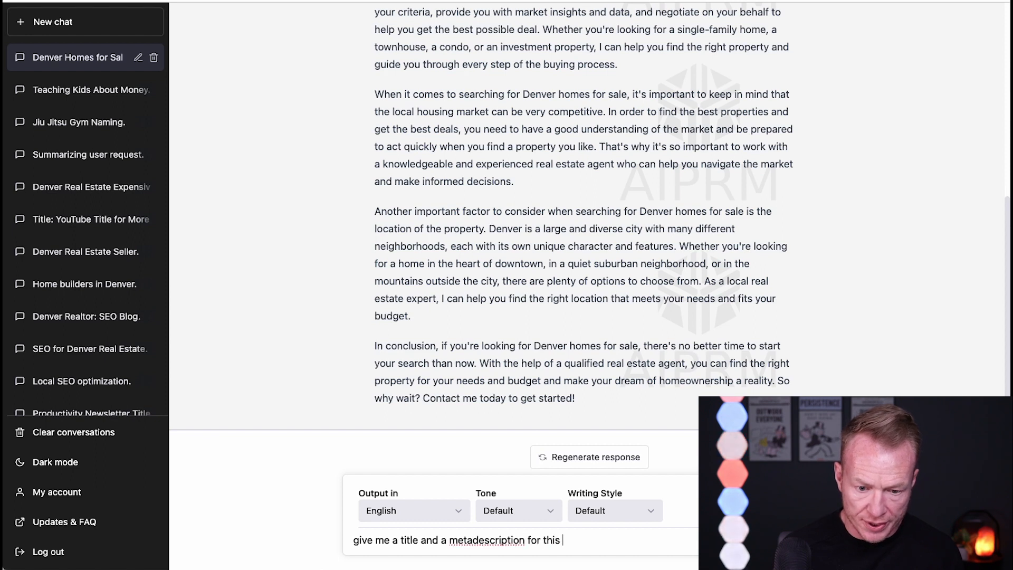
pyautogui.write('blog post')
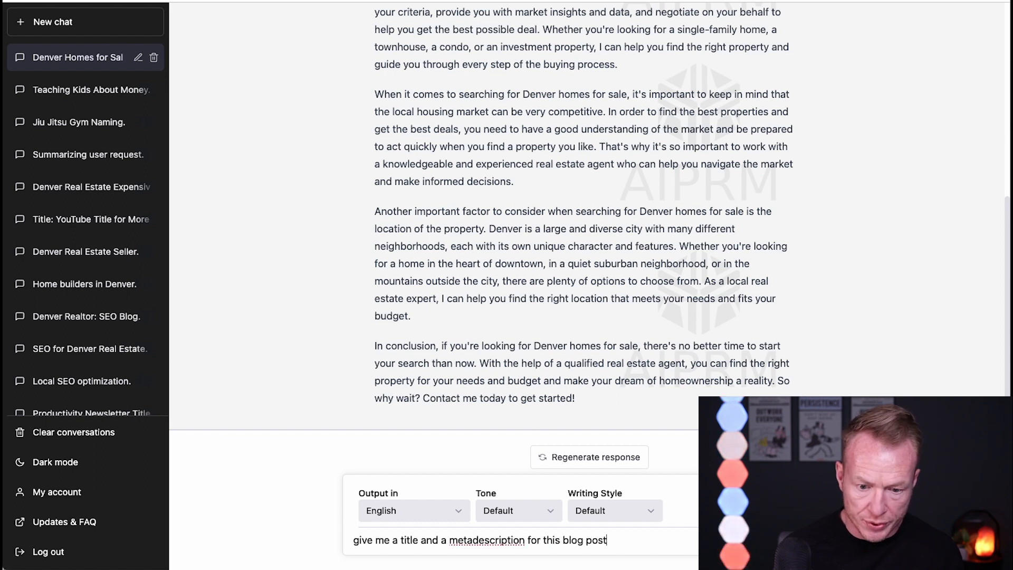
pyautogui.rightClick(452, 541)
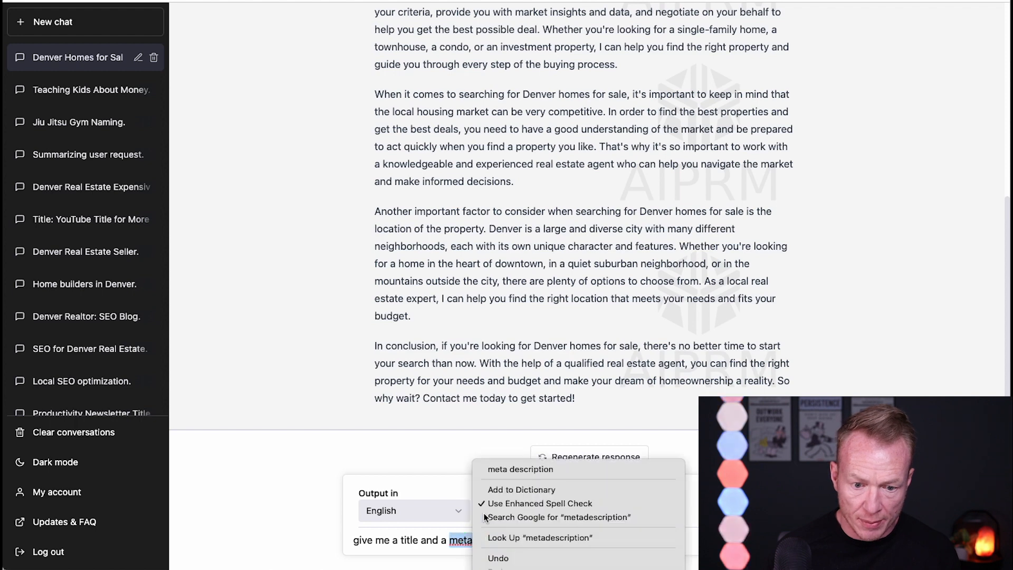
pyautogui.click(489, 468)
pyautogui.press('Return')
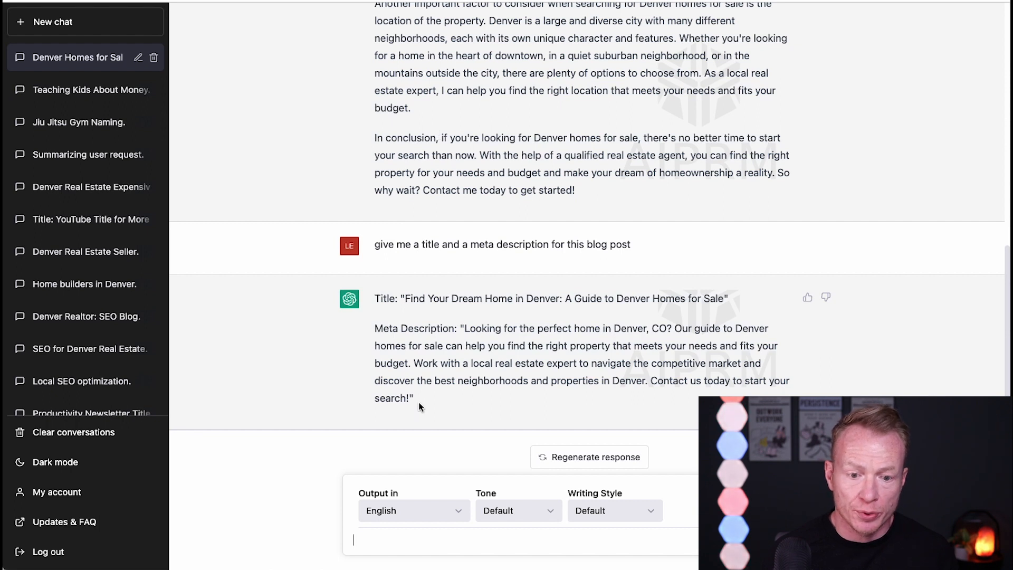
# Copy the generated title and meta description into the blank untitled document in Google Docs
pyautogui.moveTo(416, 405); pyautogui.dragTo(446, 394)
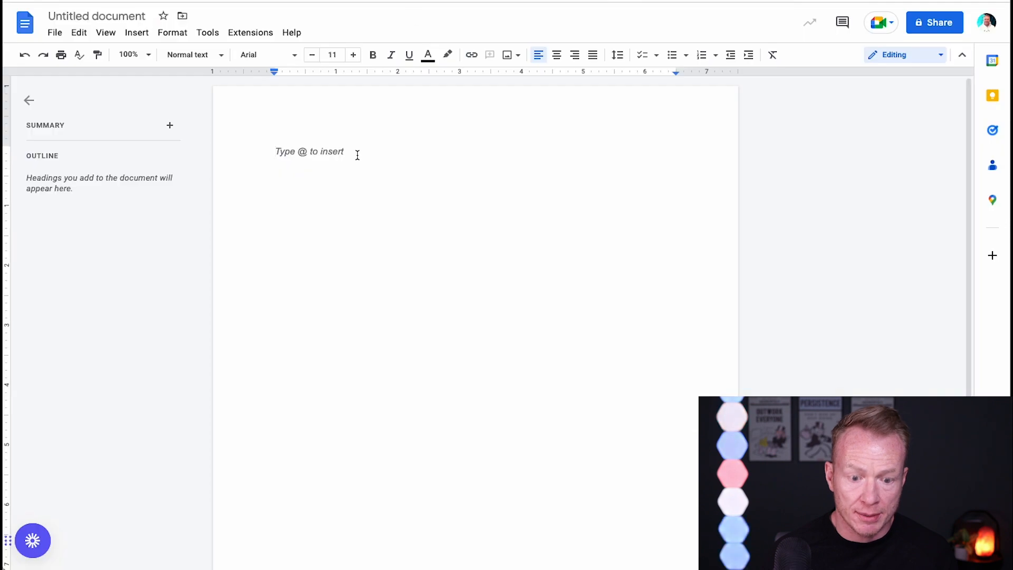
pyautogui.write('Title: "Find Your Dream Home in Denver: A Guide to Denver Homes for Sale"  Meta Description: "Looking for the perfect home in Denver, CO? Our guide to Denver homes for sale can help you find the right property that meets your needs and fits your budget. Work with a local real estate expert to navigate the competitive market and discover the best neighborhoods and properties in Denver. Contact us today to start your search!"')
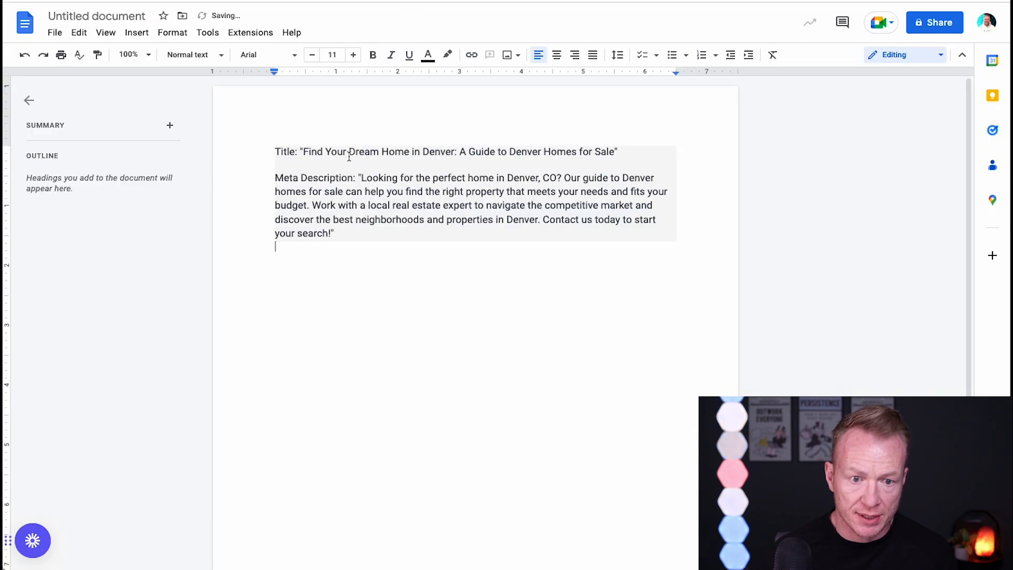
# Name the document with its suggested blog title, removing the leading "Title:" and opening quotation mark before "Find Your Dream Home in Denver"
pyautogui.click(123, 15)
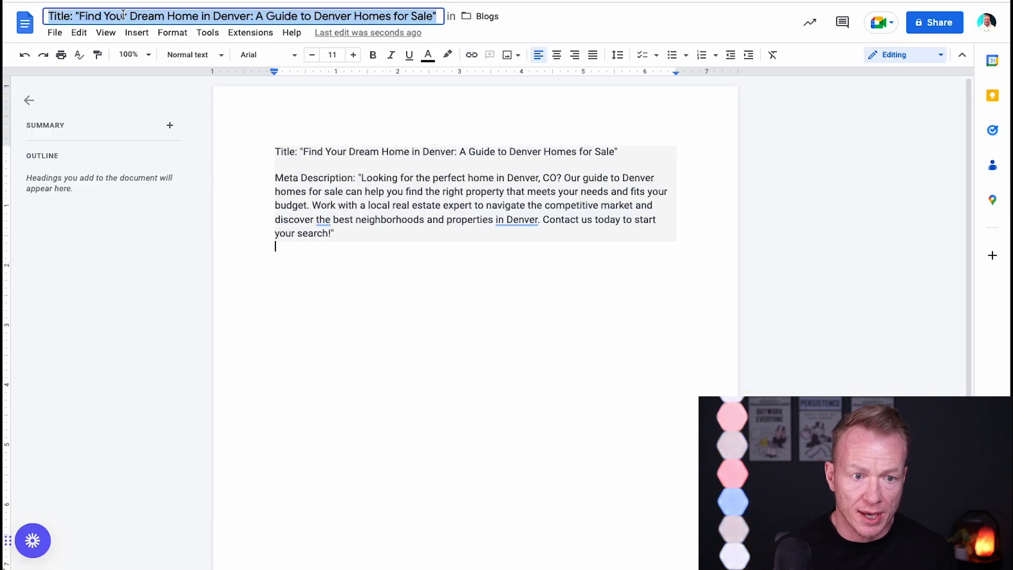
pyautogui.click(80, 16)
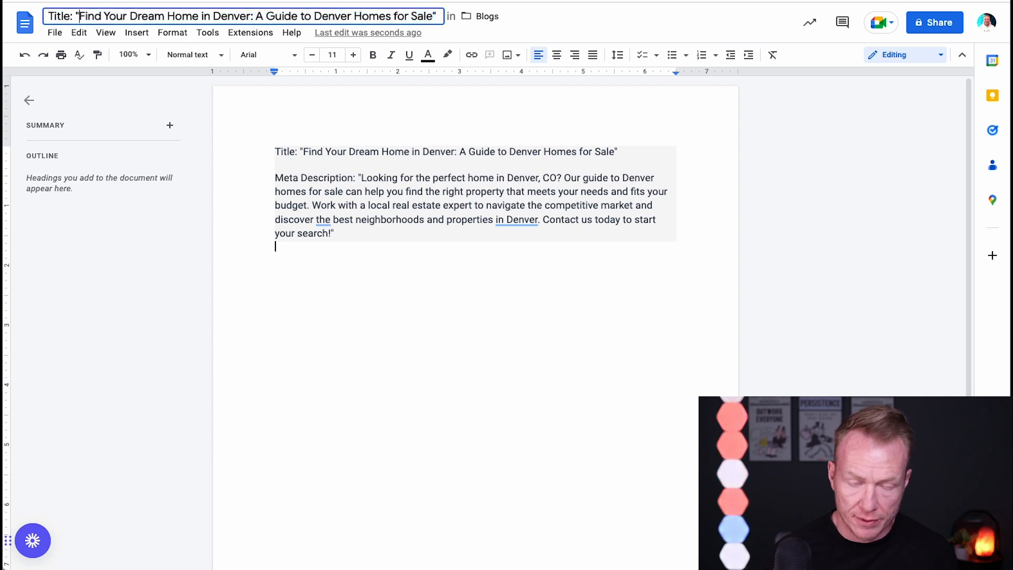
pyautogui.press('BackSpace')
pyautogui.press('BackSpace')
pyautogui.press('BackSpace')
pyautogui.press('BackSpace')
pyautogui.press('BackSpace')
pyautogui.press('BackSpace')
pyautogui.press('BackSpace')
pyautogui.press('BackSpace')
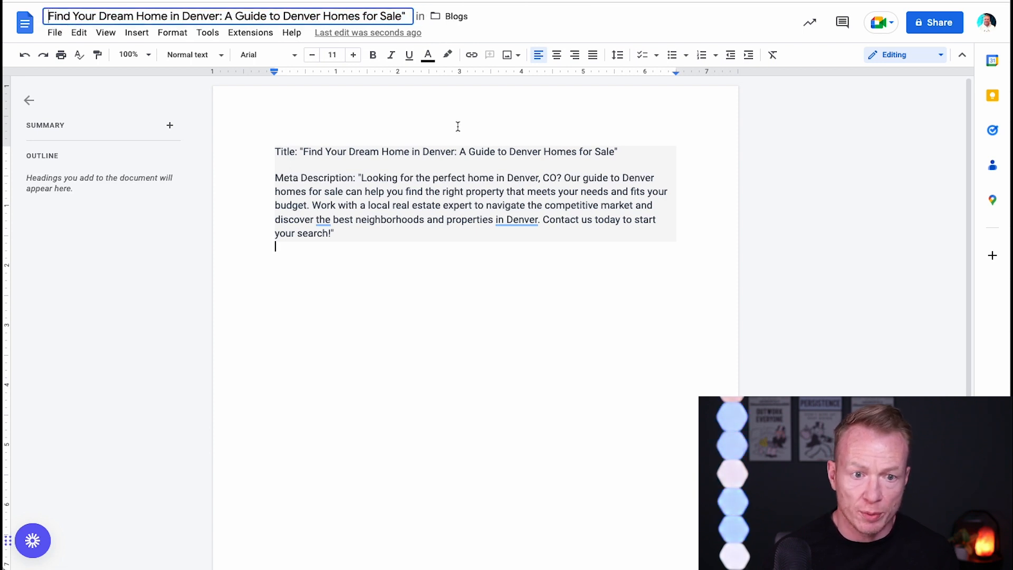
# Remove the closing quotation mark from the title line and add several blank lines below the meta description
pyautogui.click(630, 150)
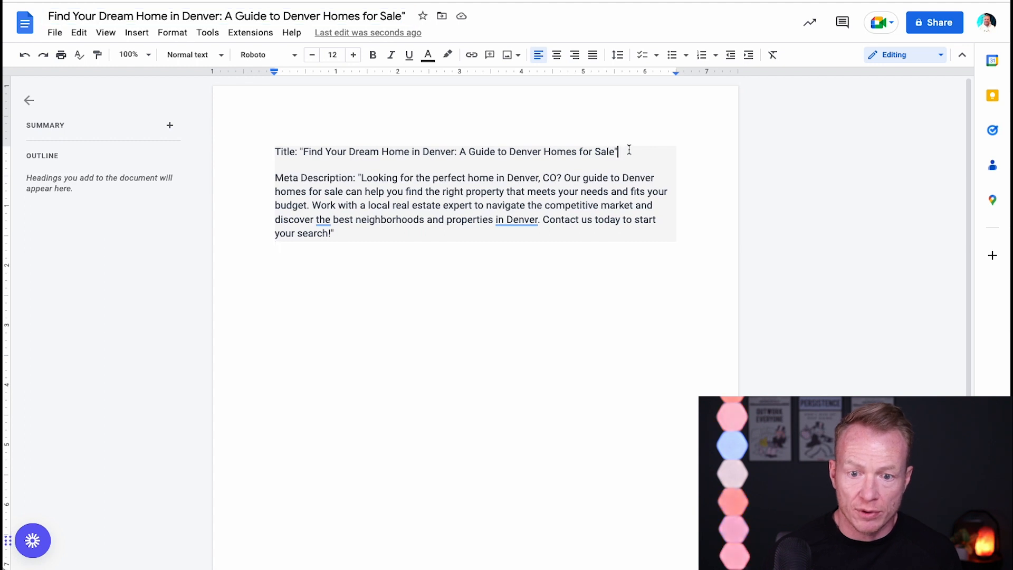
pyautogui.press('BackSpace')
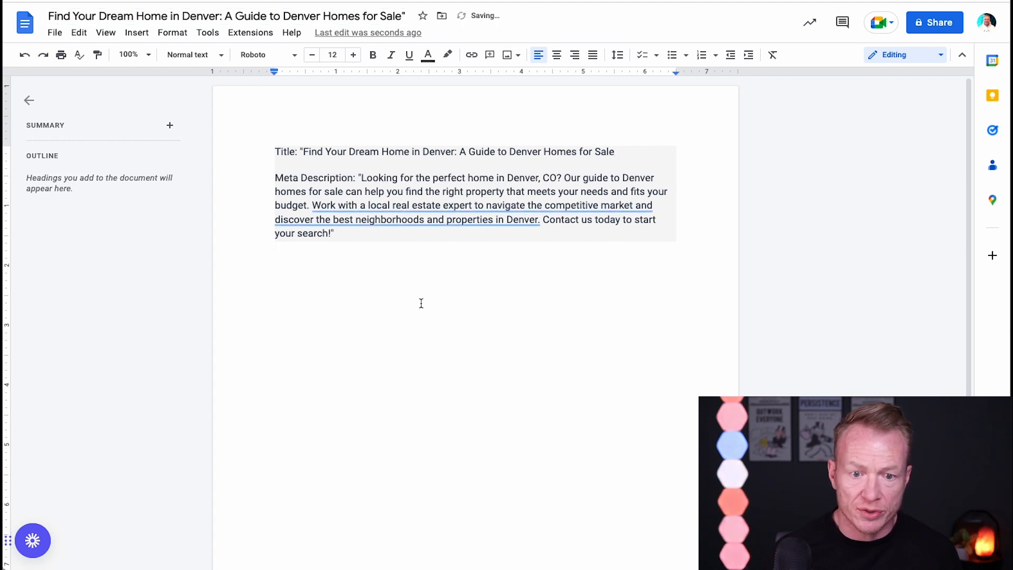
pyautogui.click(396, 328)
pyautogui.press('Return')
pyautogui.press('Return')
pyautogui.press('Return')
pyautogui.press('Return')
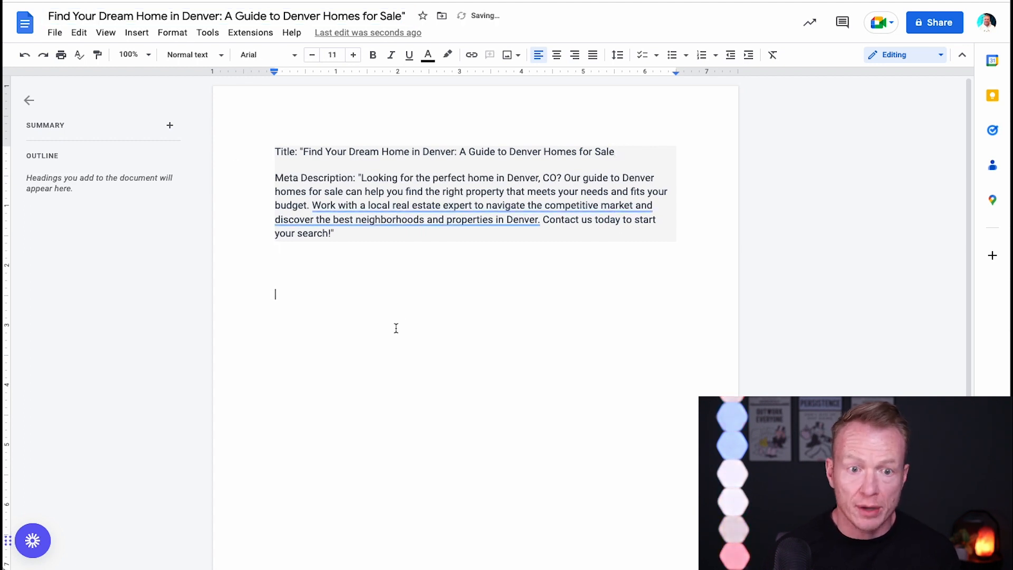
# Switch to ChatGPT and submit the follow-up prompt "Give me a blog outline for this post"
pyautogui.hotkey('ctrl', 'tab')
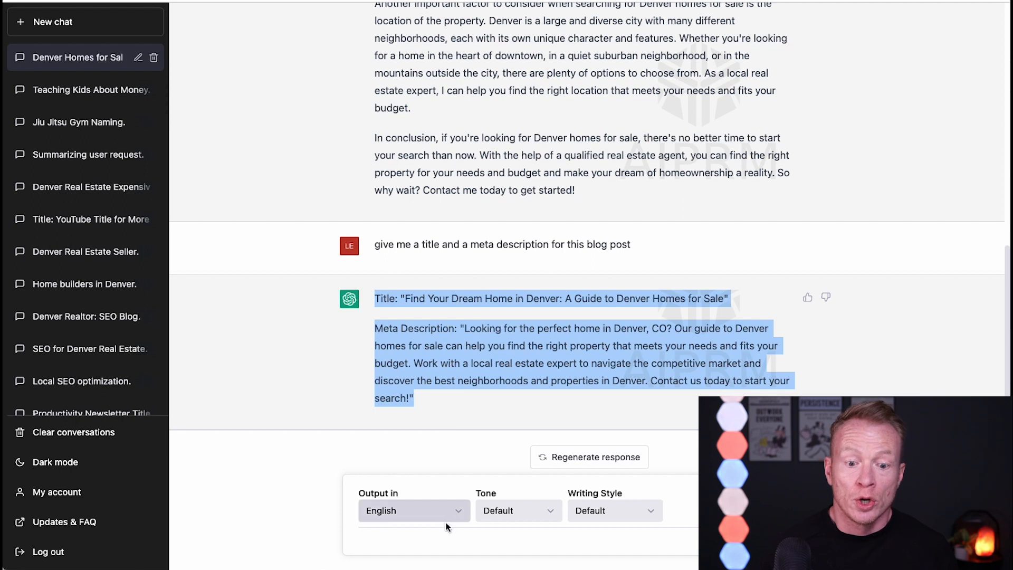
pyautogui.click(443, 539)
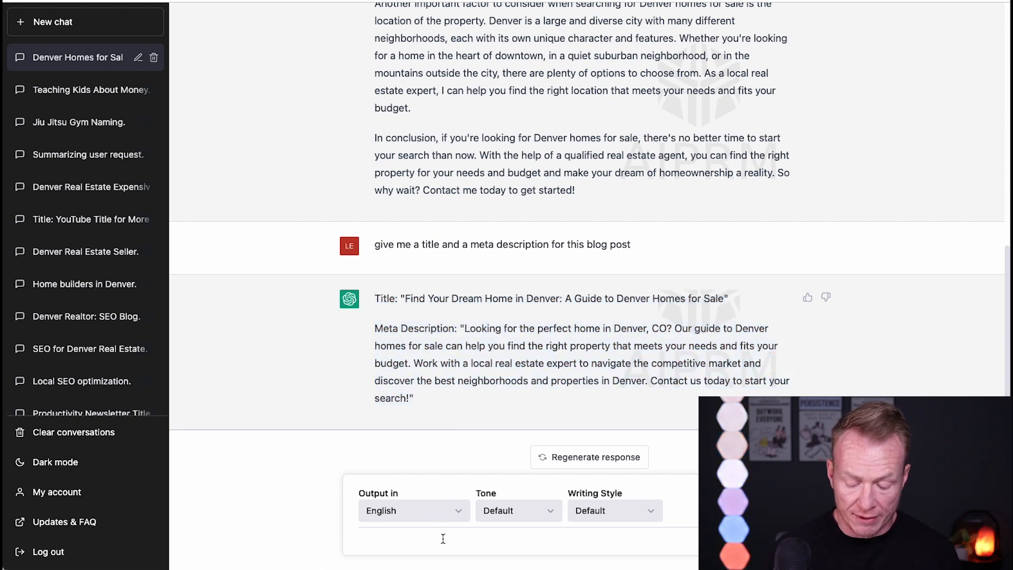
pyautogui.write('Give me')
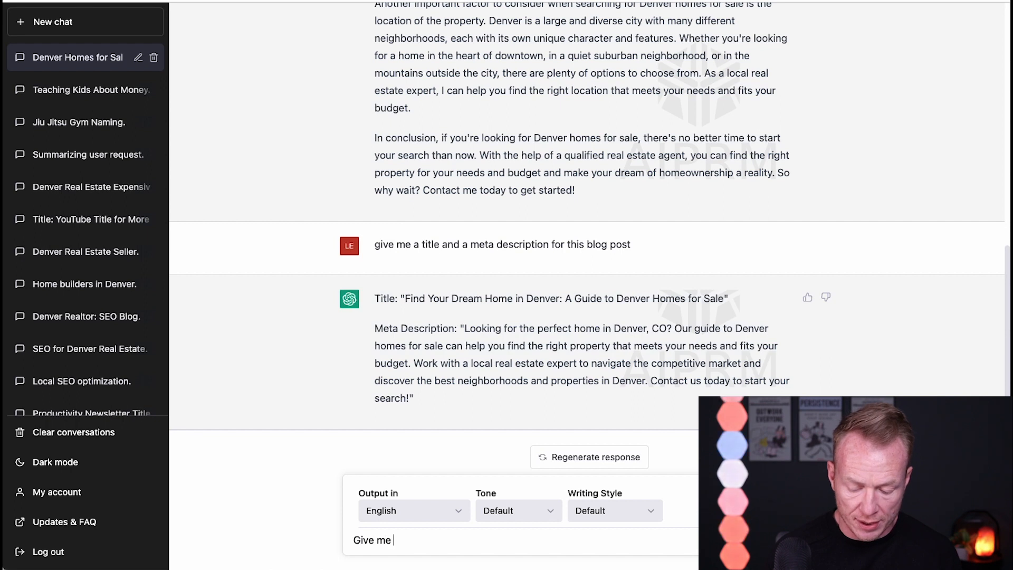
pyautogui.write(' a blog outline fo')
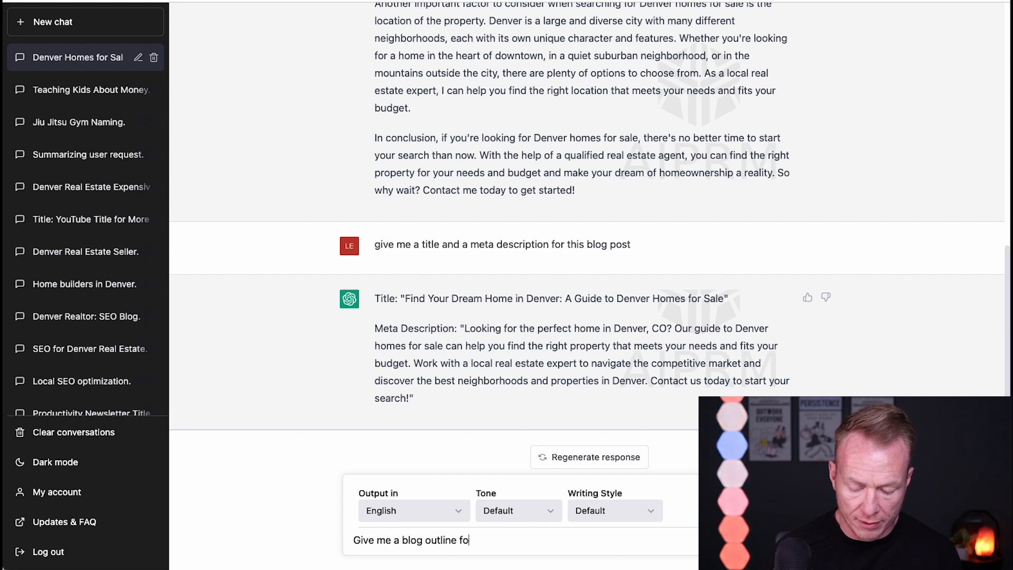
pyautogui.write('r this post')
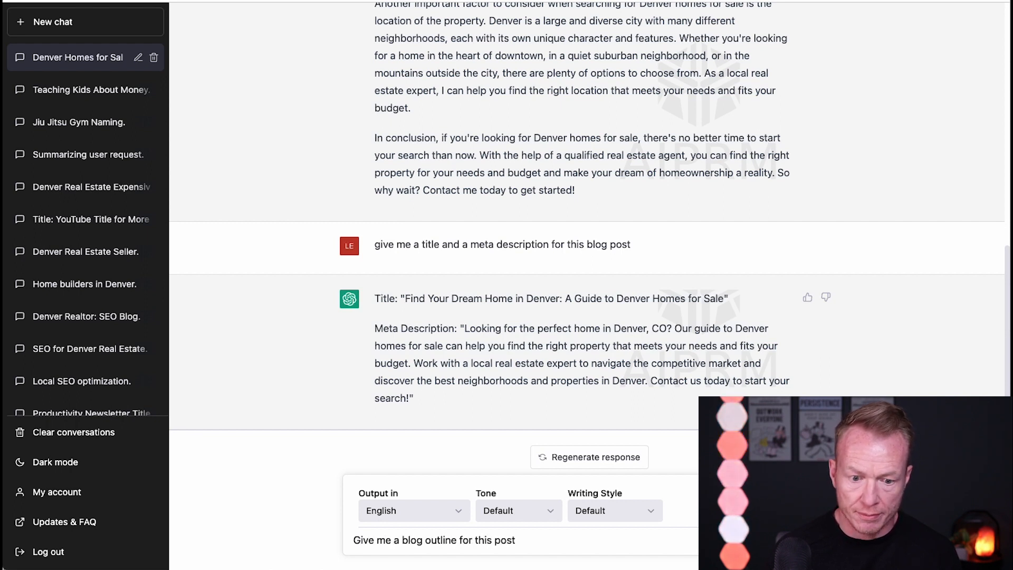
pyautogui.press('Return')
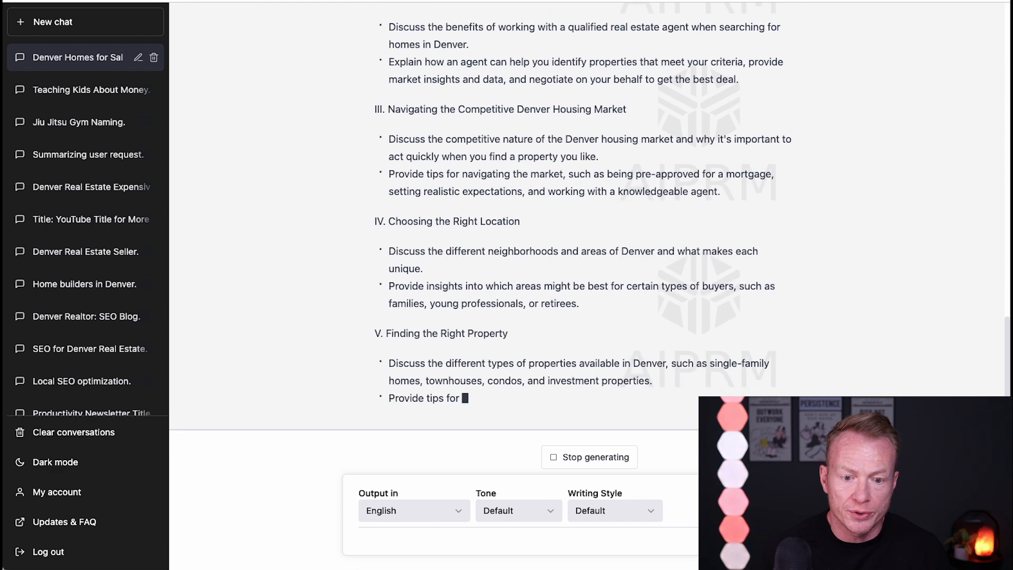
# Review the generated blog outline from the introduction through the conclusion, checking each section heading and its points
pyautogui.scroll(5, 663, 389)
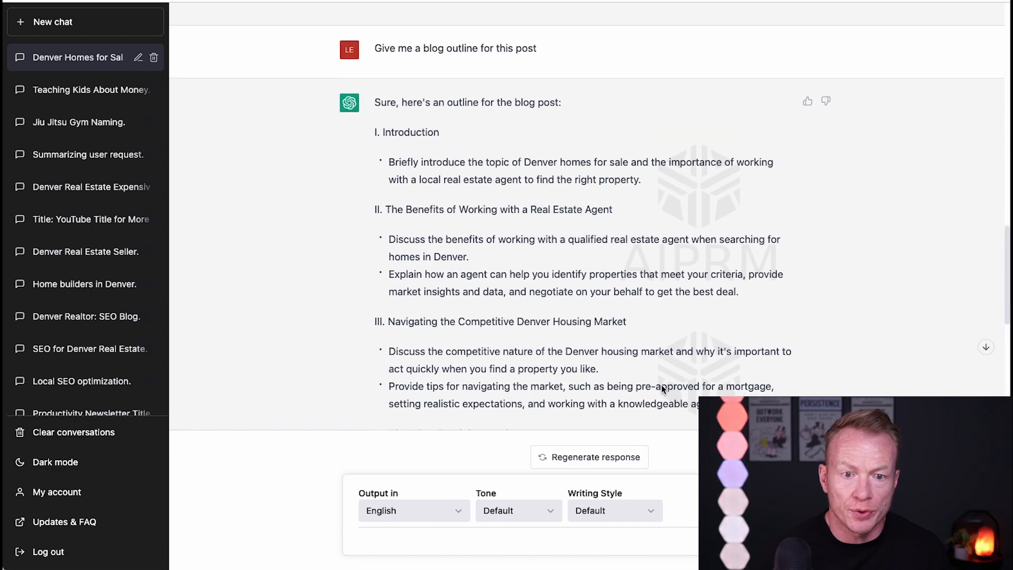
pyautogui.scroll(-2, 663, 390)
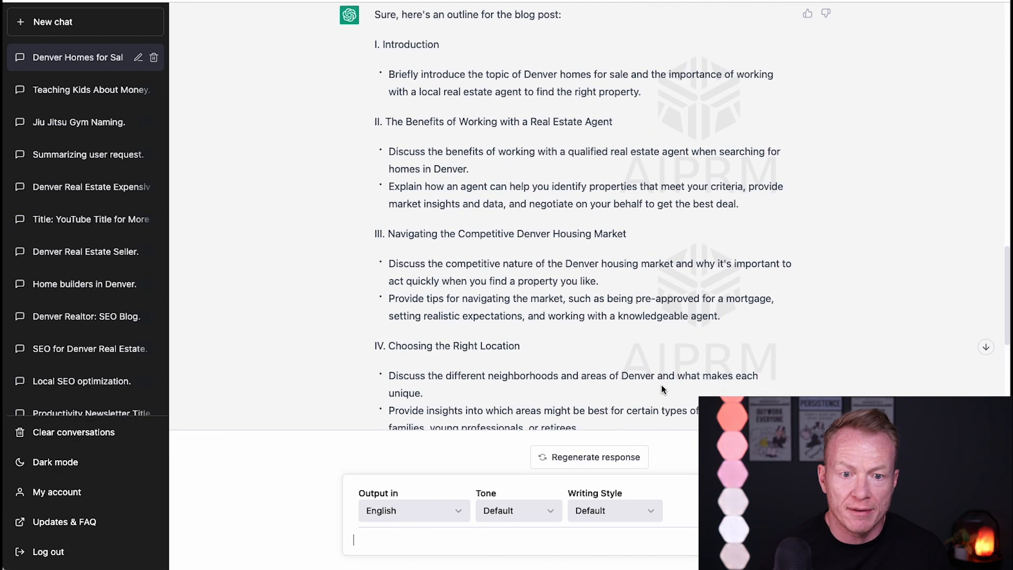
pyautogui.scroll(-1, 458, 163)
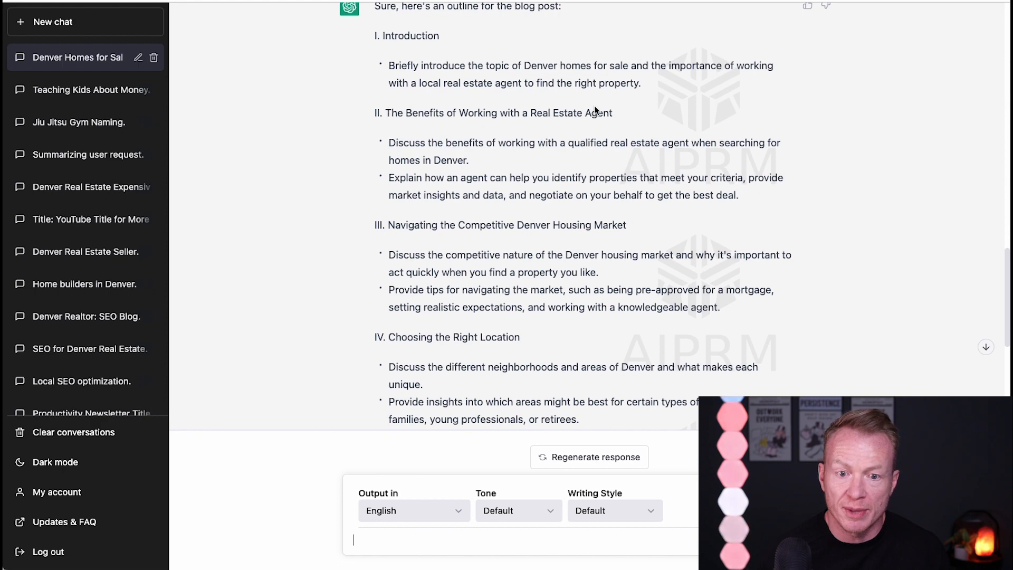
pyautogui.scroll(-3, 586, 127)
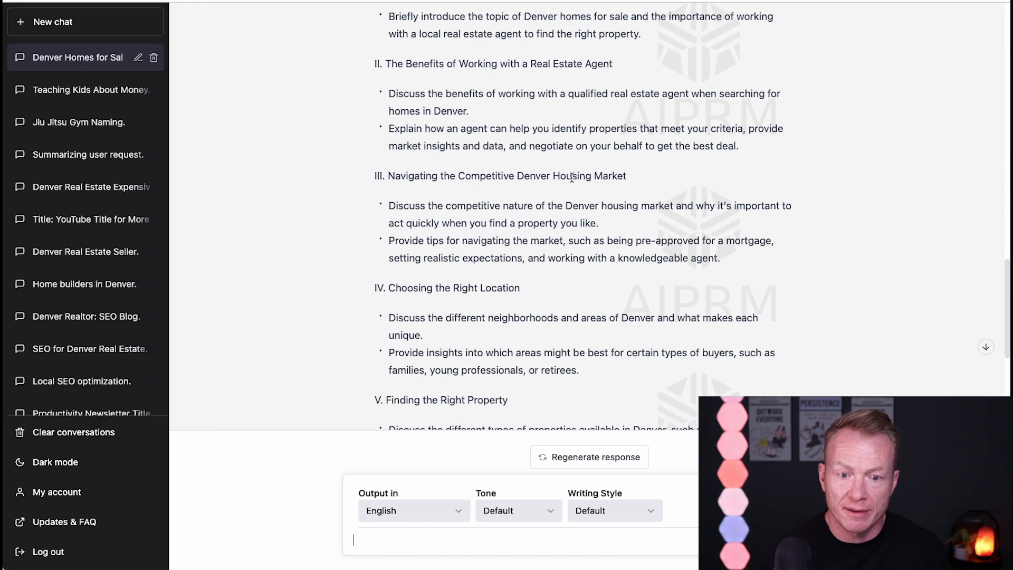
pyautogui.scroll(-5, 581, 184)
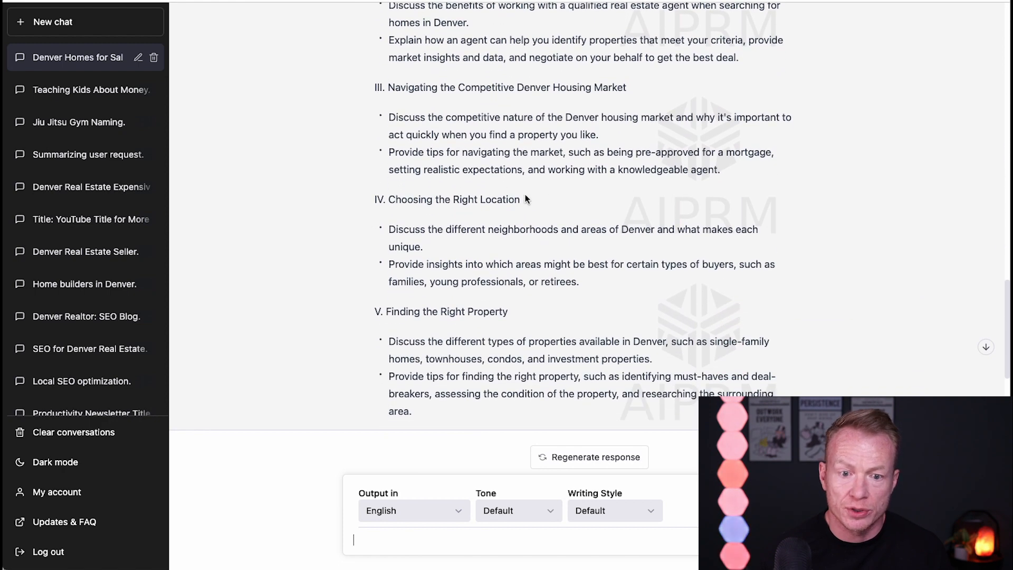
pyautogui.scroll(-4, 544, 195)
pyautogui.scroll(-5, 404, 241)
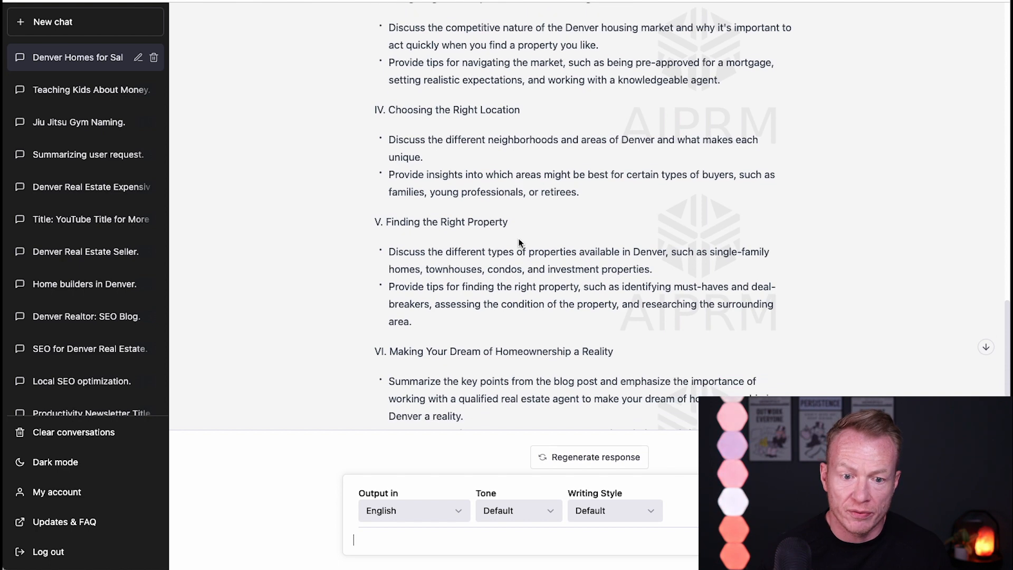
pyautogui.scroll(-2, 395, 279)
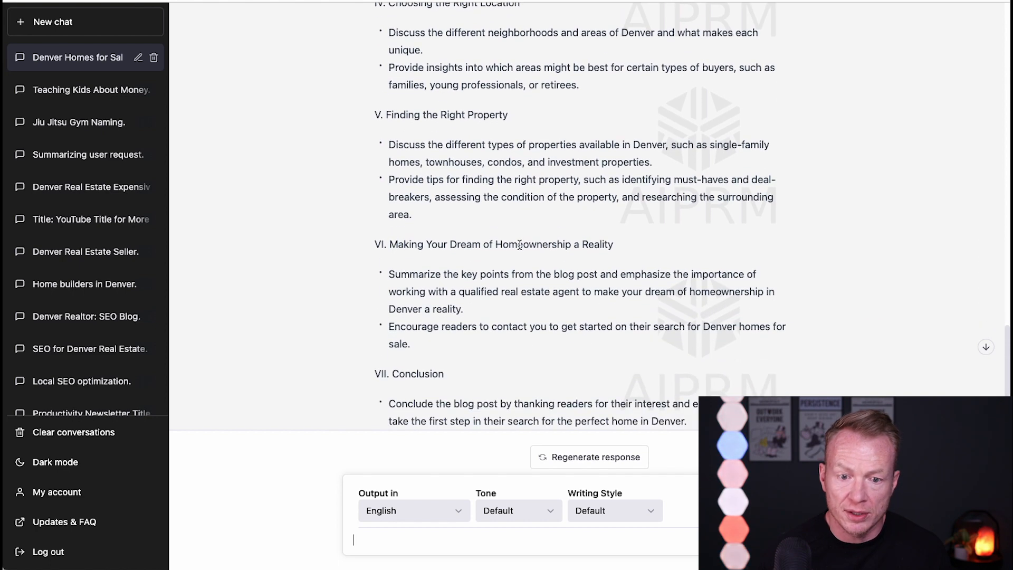
pyautogui.scroll(-1, 598, 242)
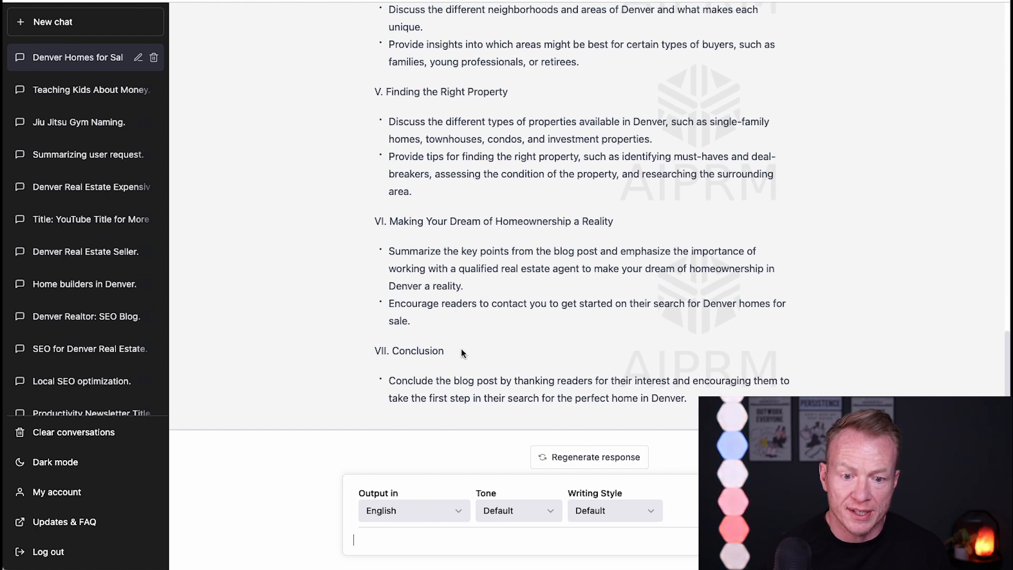
pyautogui.scroll(10, 460, 358)
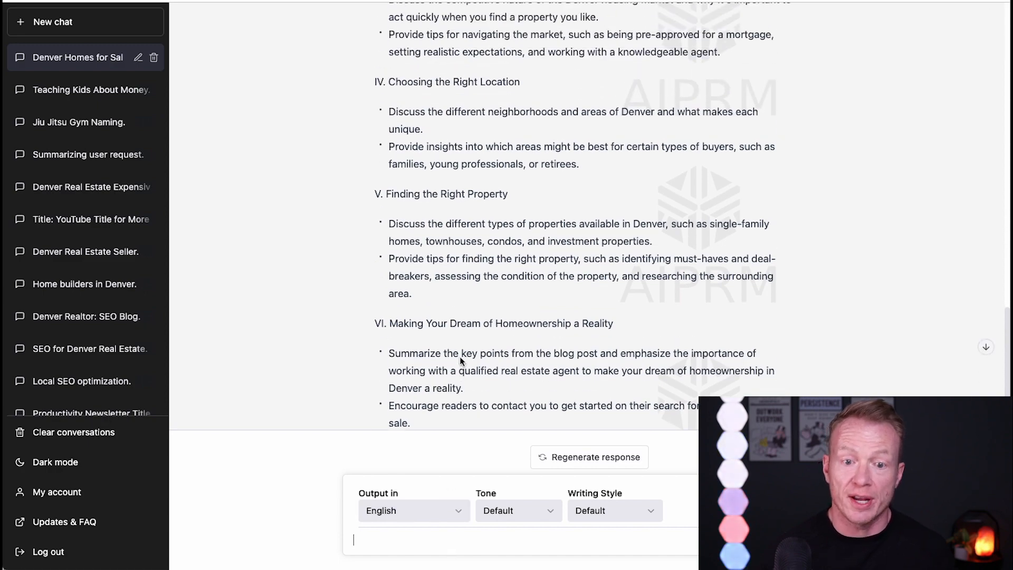
pyautogui.scroll(6, 460, 357)
# Submit the prompt "Write these points in great detail:" with the copied outline pasted on the line below it
pyautogui.scroll(-15, 461, 359)
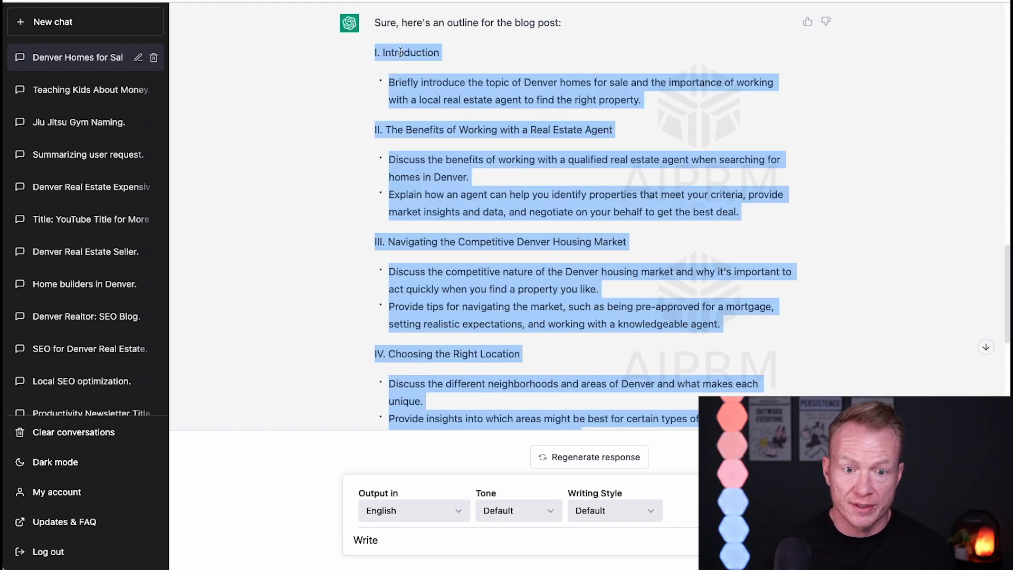
pyautogui.scroll(-7, 451, 276)
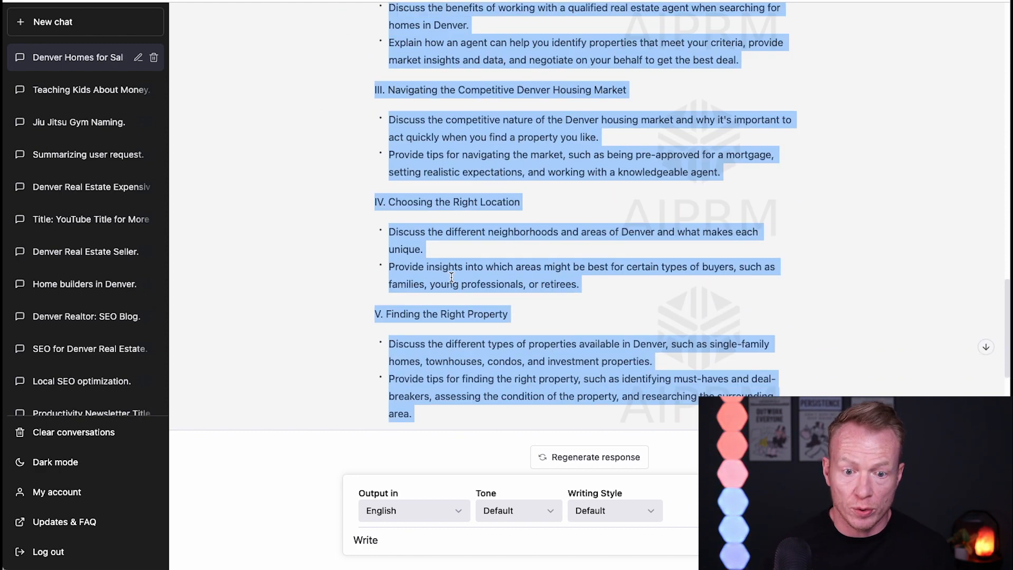
pyautogui.click(409, 544)
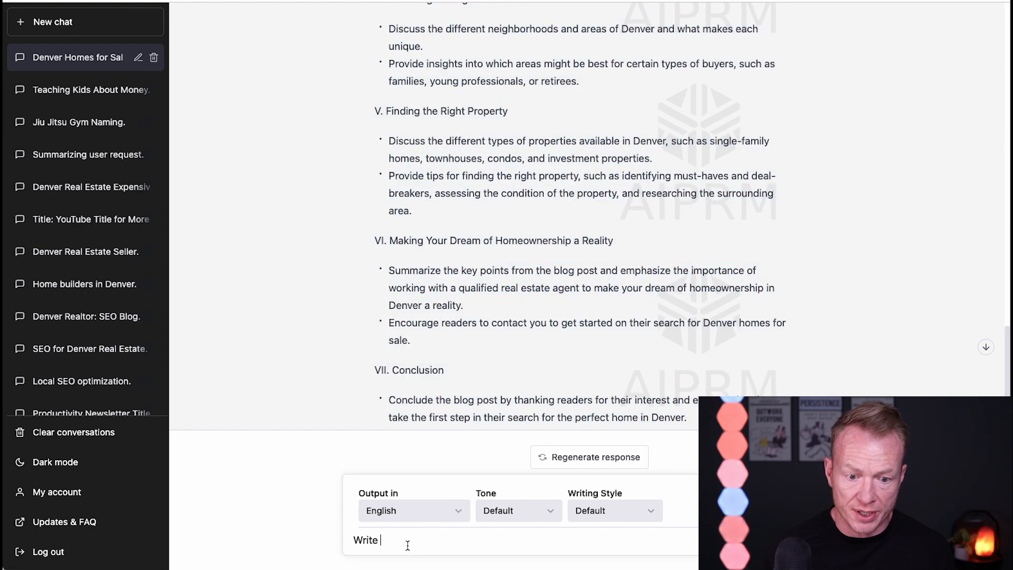
pyautogui.write('thes')
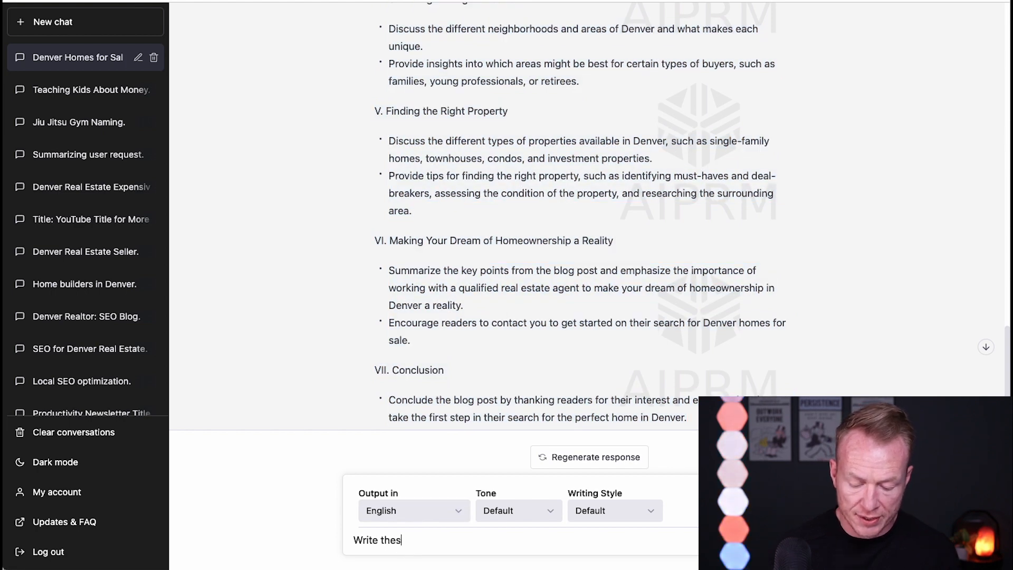
pyautogui.write('e points i')
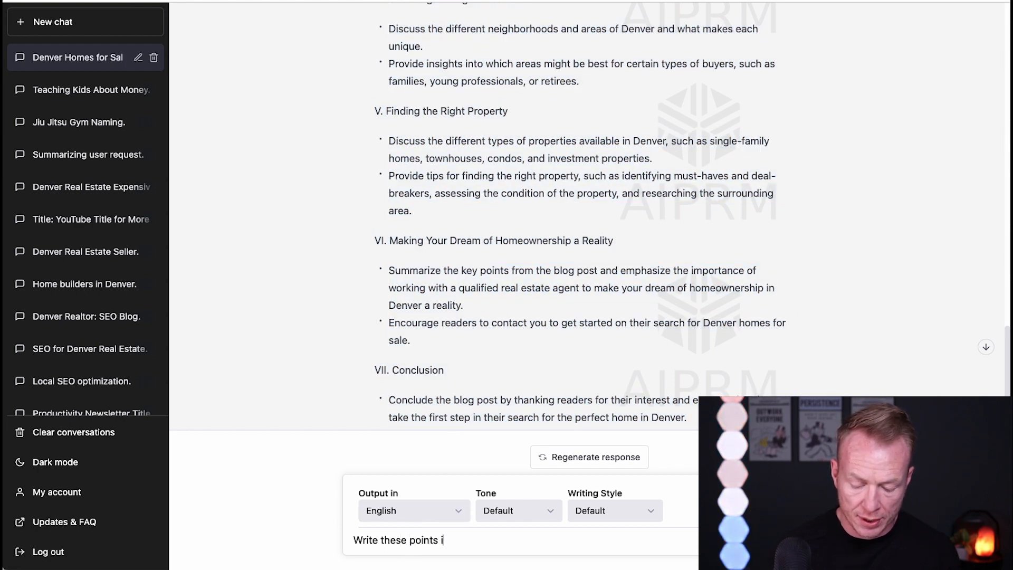
pyautogui.write('n great detail')
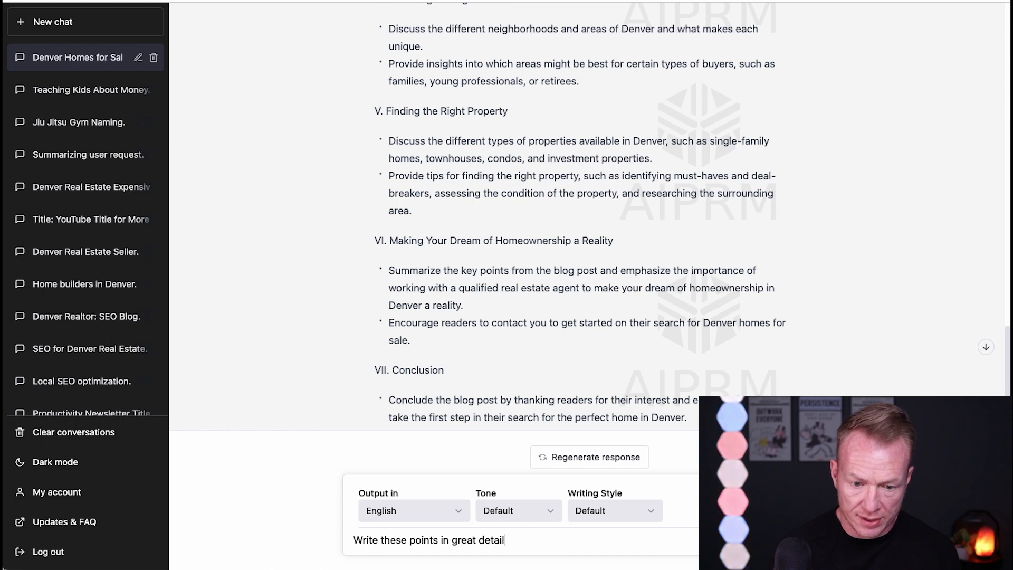
pyautogui.write(':')
pyautogui.hotkey('shift', 'Return')
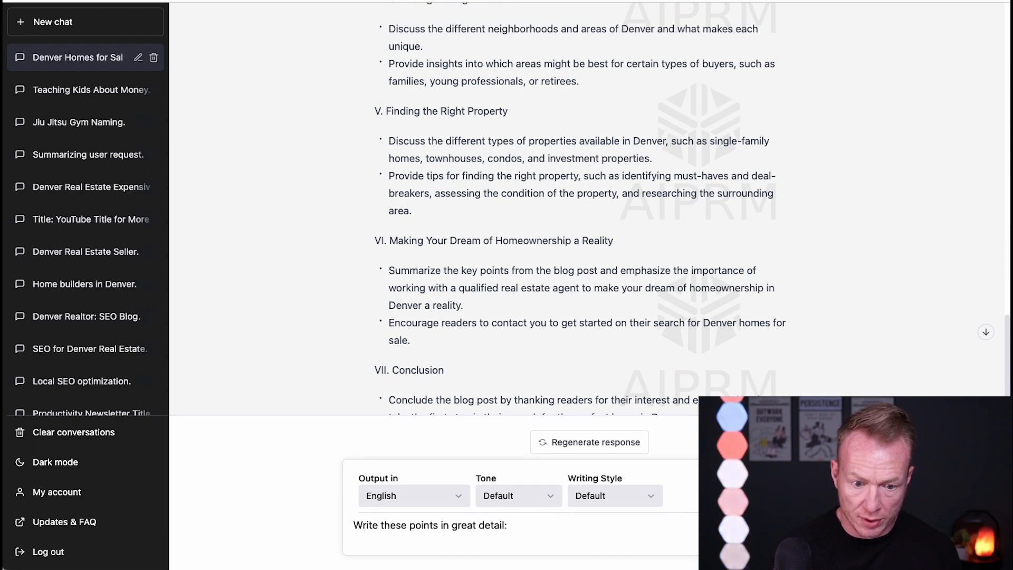
pyautogui.press('super+v')
pyautogui.press('Return')
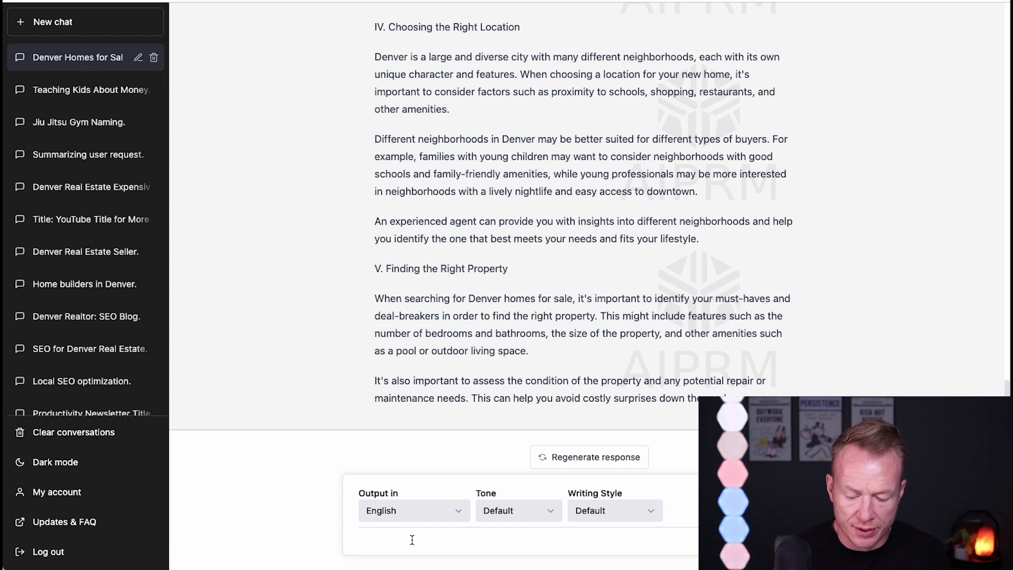
# Submit "keep writing" to continue the cut-off post, and look over the full text back to its introduction
pyautogui.write('writing')
pyautogui.press('Return')
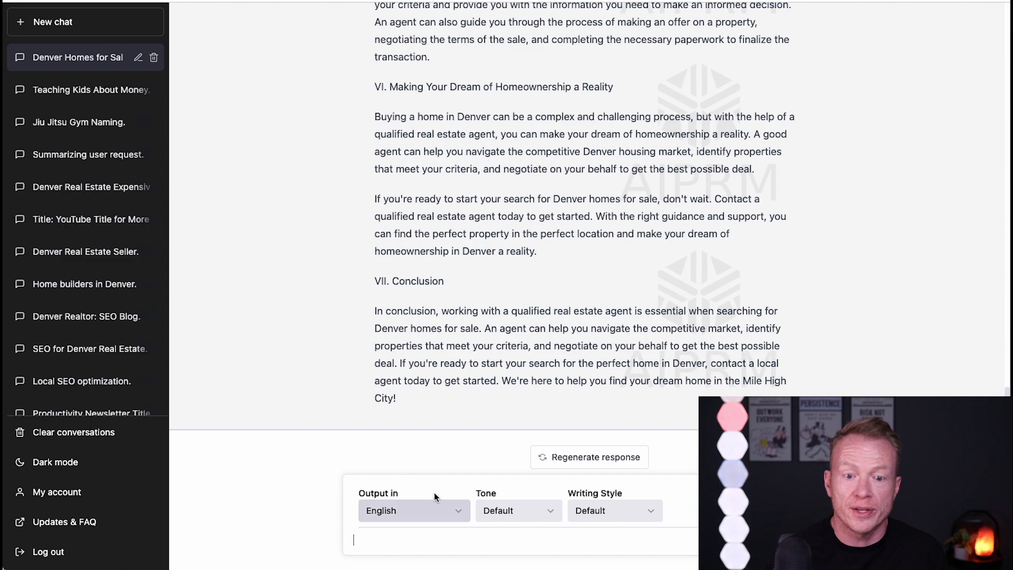
pyautogui.scroll(1, 470, 364)
pyautogui.scroll(20, 469, 364)
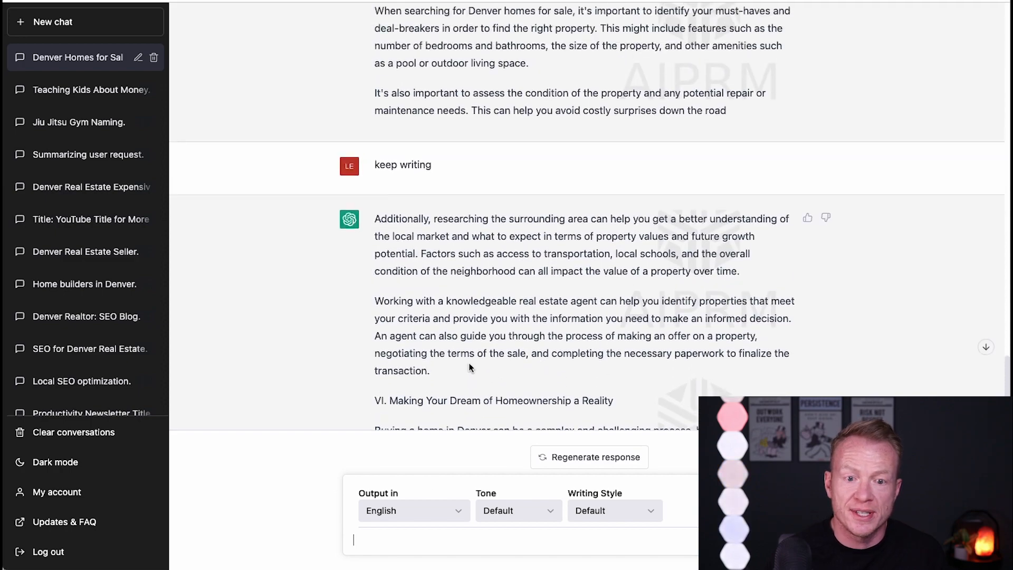
pyautogui.scroll(10, 469, 365)
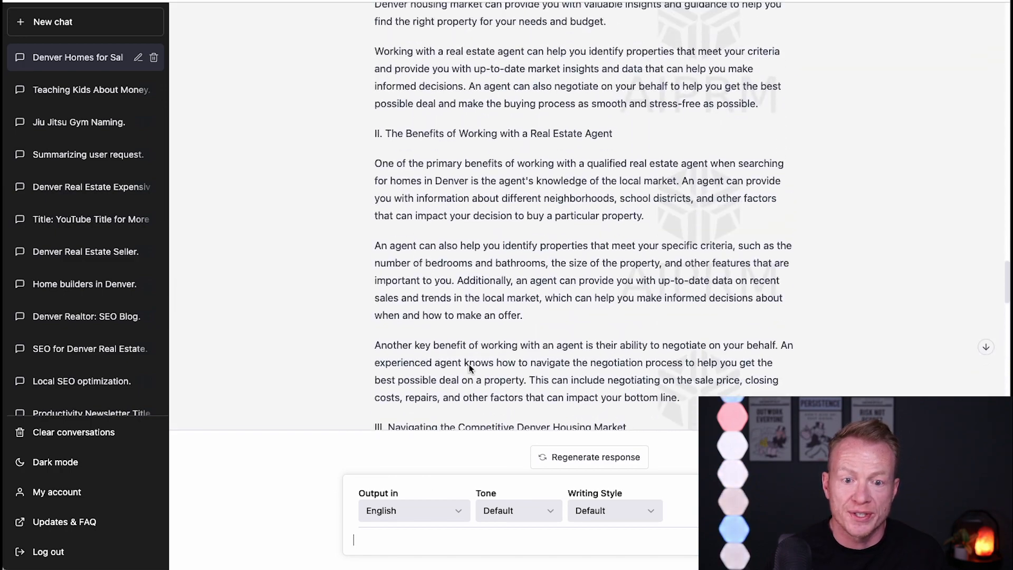
pyautogui.scroll(-5, 466, 309)
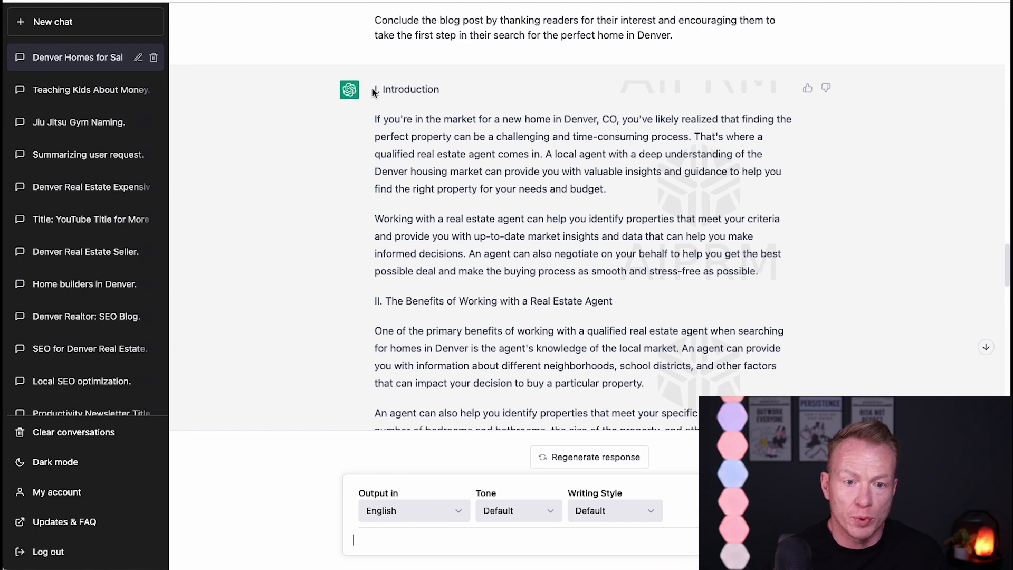
pyautogui.scroll(-2, 477, 360)
pyautogui.scroll(2, 490, 347)
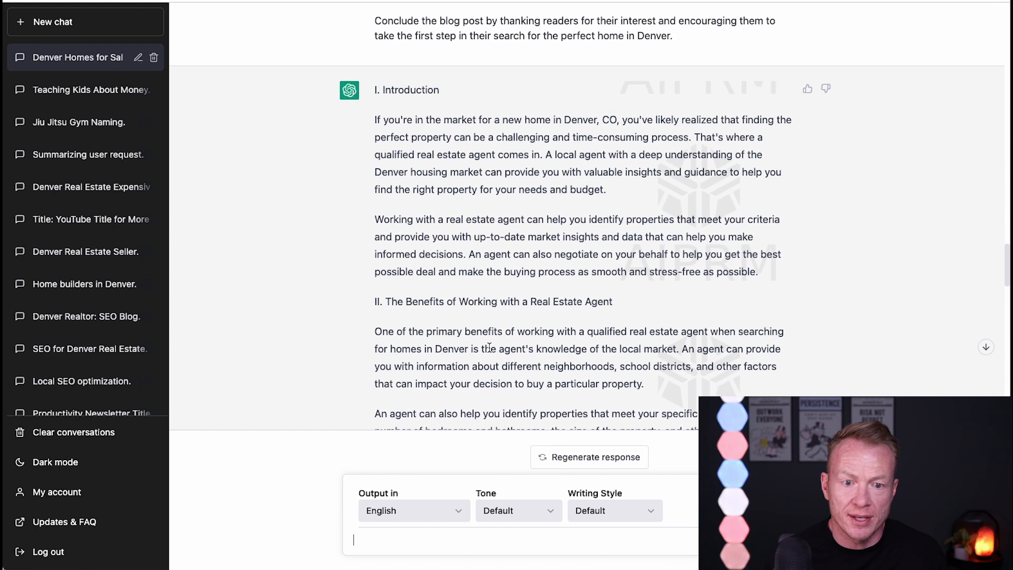
# Copy the detailed post's first part, from "I. Introduction" to "surprises down the road", below the meta description in Google Docs, and return to ChatGPT
pyautogui.moveTo(372, 93); pyautogui.dragTo(743, 195)
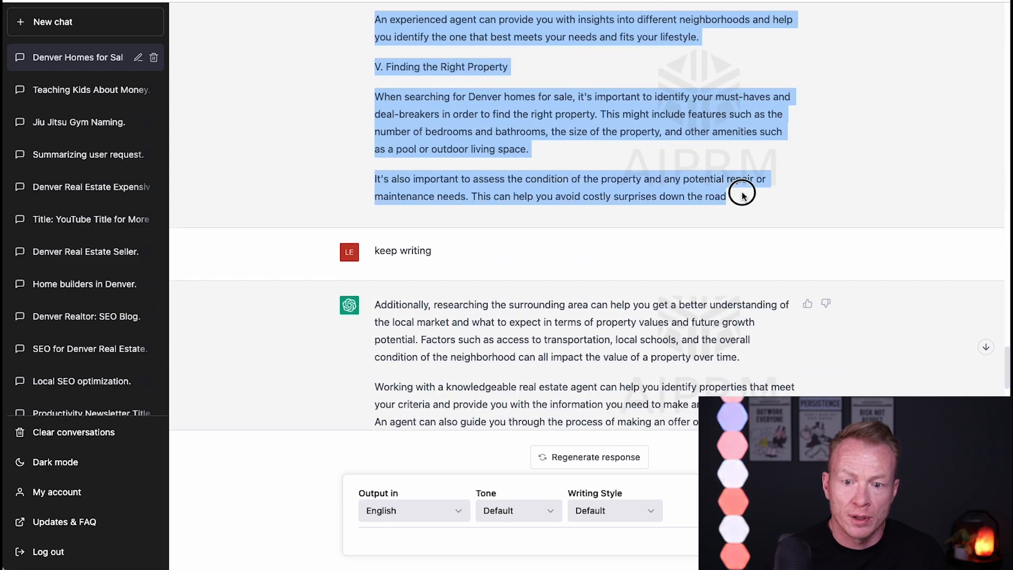
pyautogui.click(338, 1)
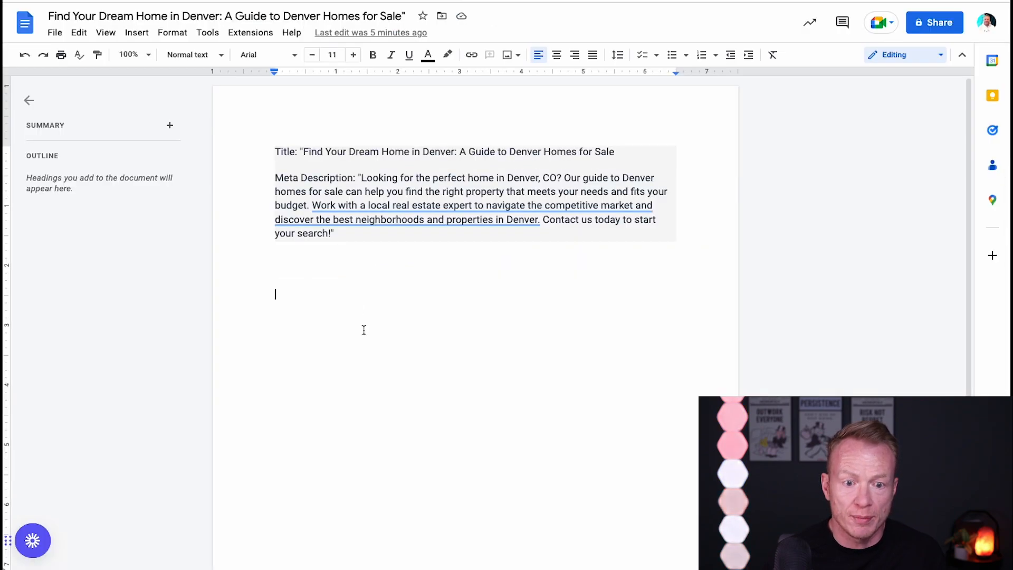
pyautogui.hotkey('ctrl', 'v')
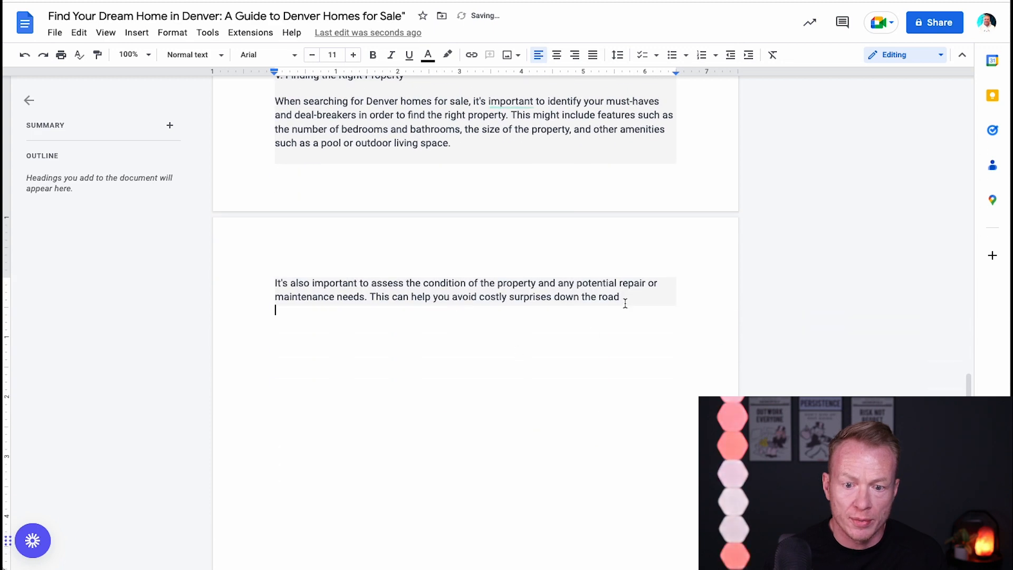
pyautogui.click(626, 304)
pyautogui.click(406, 1)
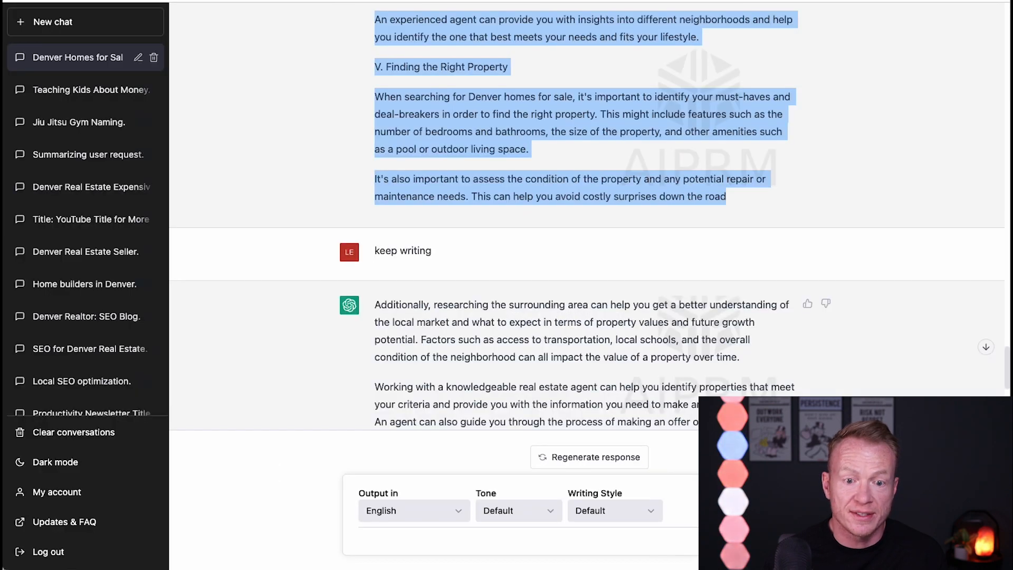
# Copy the rest of the post, from "Additionally, researching" to "Mile High City!", from ChatGPT to directly below "surprises down the road" in Google Docs
pyautogui.scroll(-2, 484, 253)
pyautogui.moveTo(375, 228); pyautogui.dragTo(477, 415)
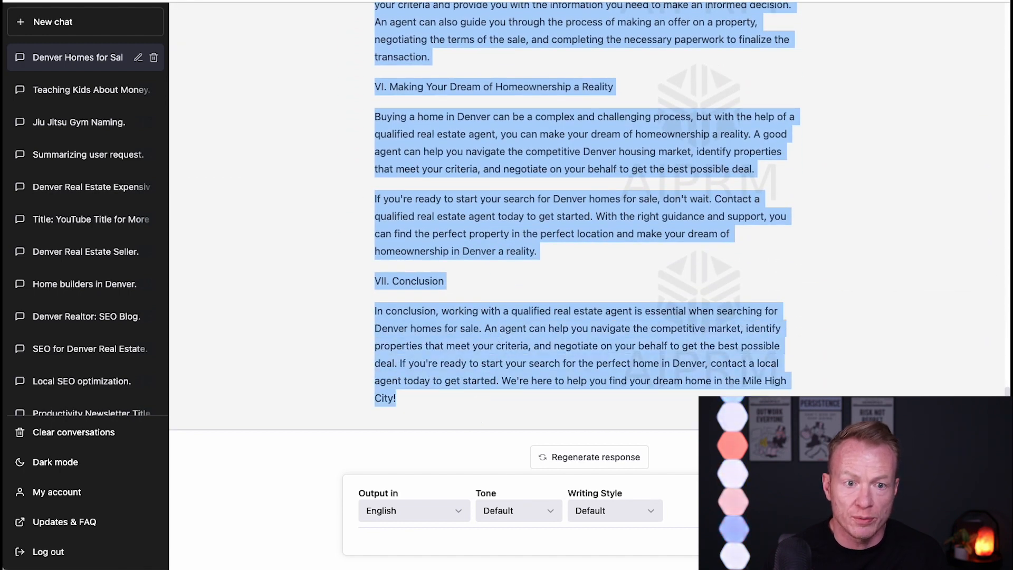
pyautogui.click(417, 1)
pyautogui.press('Return')
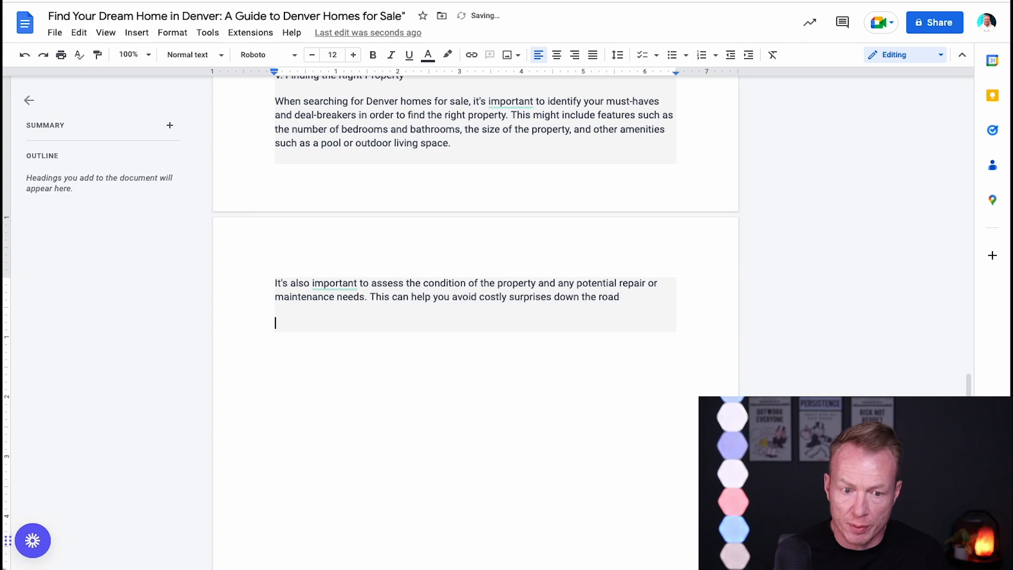
pyautogui.press('Return')
pyautogui.press('BackSpace')
pyautogui.write("Additionally, researching the surrounding area can help you get a better understanding of the local market and what to expect in terms of property values and future growth potential. Factors such as access to transportation, local schools, and the overall condition of the neighborhood can all impact the value of a property over time.  Working with a knowledgeable real estate agent can help you identify properties that meet your criteria and provide you with the information you need to make an informed decision. An agent can also guide you through the process of making an offer on a property, negotiating the terms of the sale, and completing the necessary paperwork to finalize the transaction.  VI. Making Your Dream of Homeownership a Reality  Buying a home in Denver can be a complex and challenging process, but with the help of a qualified real estate agent, you can make your dream of homeownership a reality. A good agent can help you navigate the competitive Denver housing market, identify properties that meet your criteria, and negotiate on your behalf to get the best possible deal.  If you're ready to start your search for Denver homes for sale, don't wait. Contact a qualified real estate agent today to get started. With the right guidance and support, you can find the perfect property in the perfect location and make your dream of homeownership in Denver a reality.  VII. Conclusion  In conclusion, working with a qualified real estate agent is essential when searching for Denver homes for sale. An agent can help you navigate the competitive market, identify properties that meet your criteria, and negotiate on your behalf to get the best possible deal. If you're ready to start your search for the perfect home in Denver, contact a local agent today to get started. We're here to help you find your dream home in the Mile High City!")
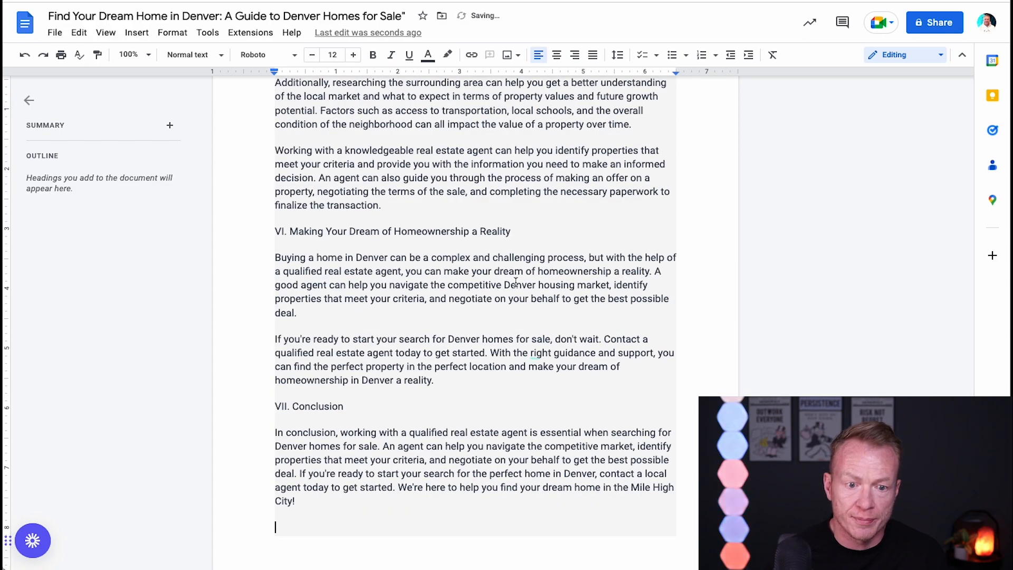
# Remove the numeral "I." from the "Introduction" line near the document's start and format the line as Heading 2
pyautogui.scroll(20, 516, 282)
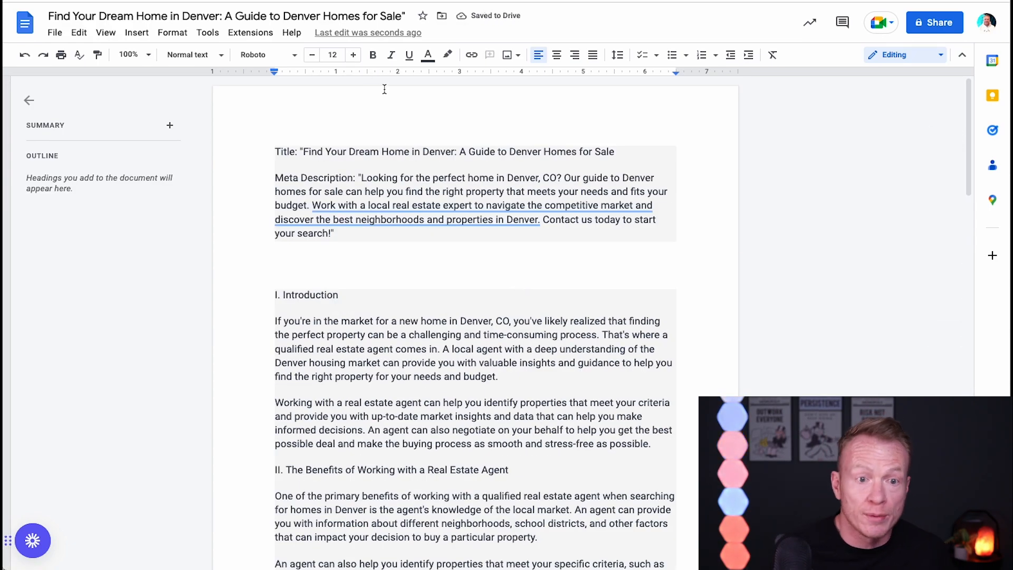
pyautogui.scroll(-11, 344, 374)
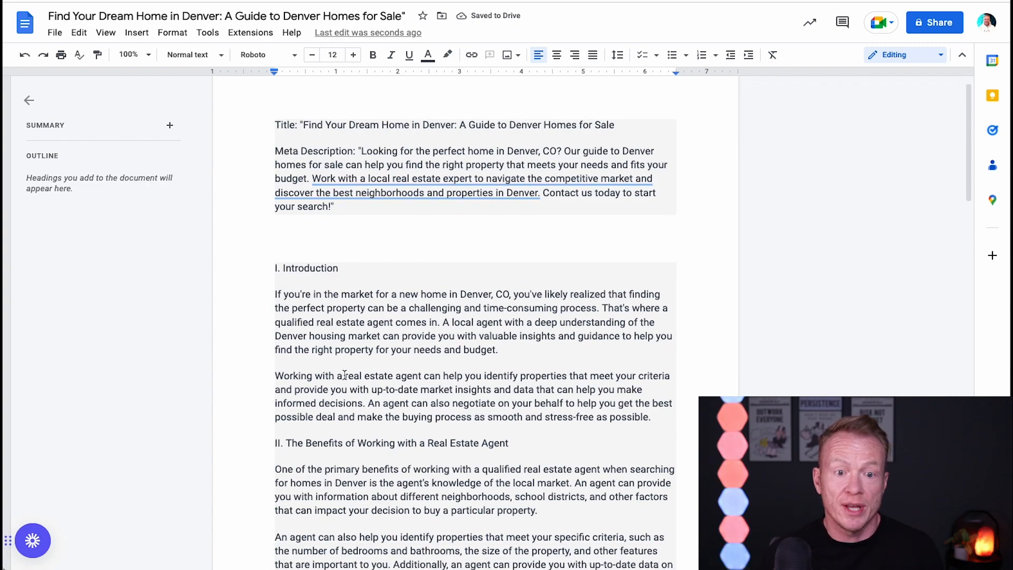
pyautogui.scroll(-10, 344, 375)
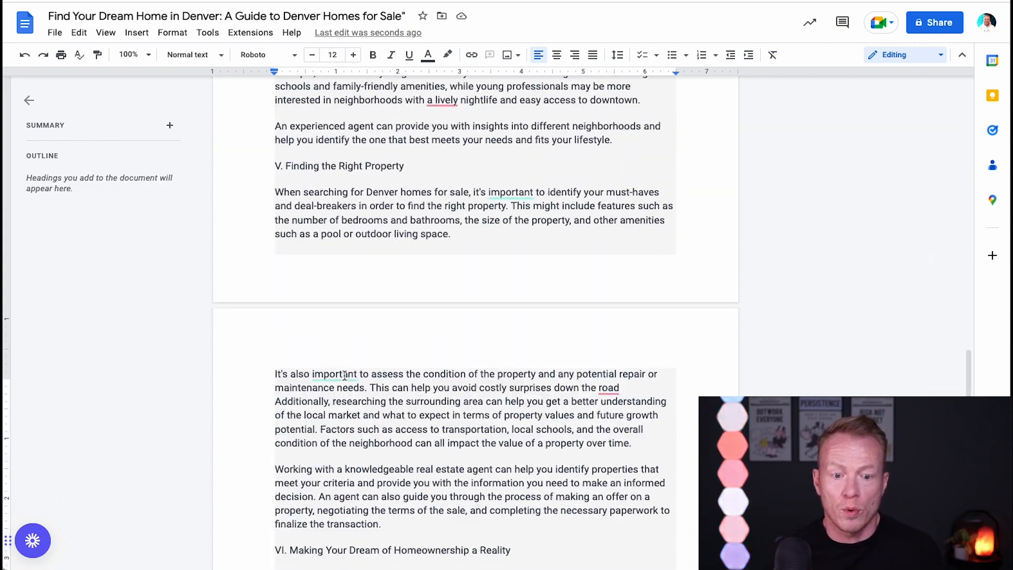
pyautogui.scroll(20, 345, 375)
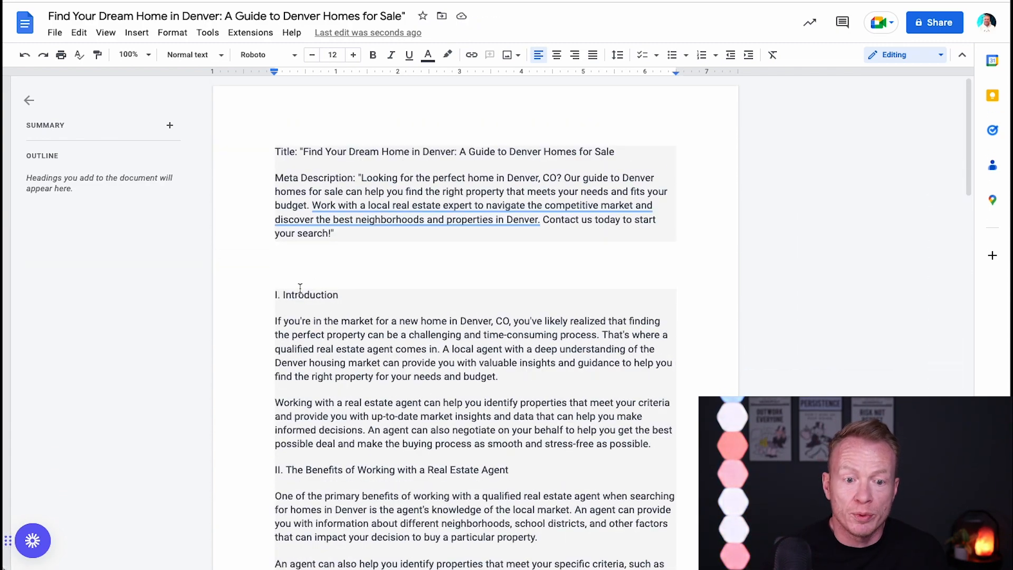
pyautogui.click(284, 294)
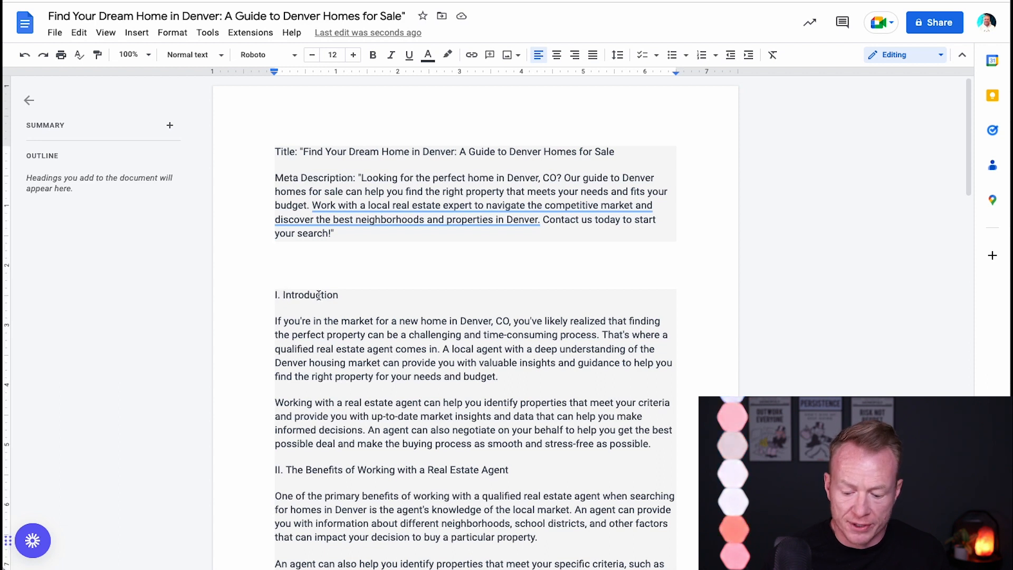
pyautogui.press('BackSpace')
pyautogui.press('BackSpace')
pyautogui.press('BackSpace')
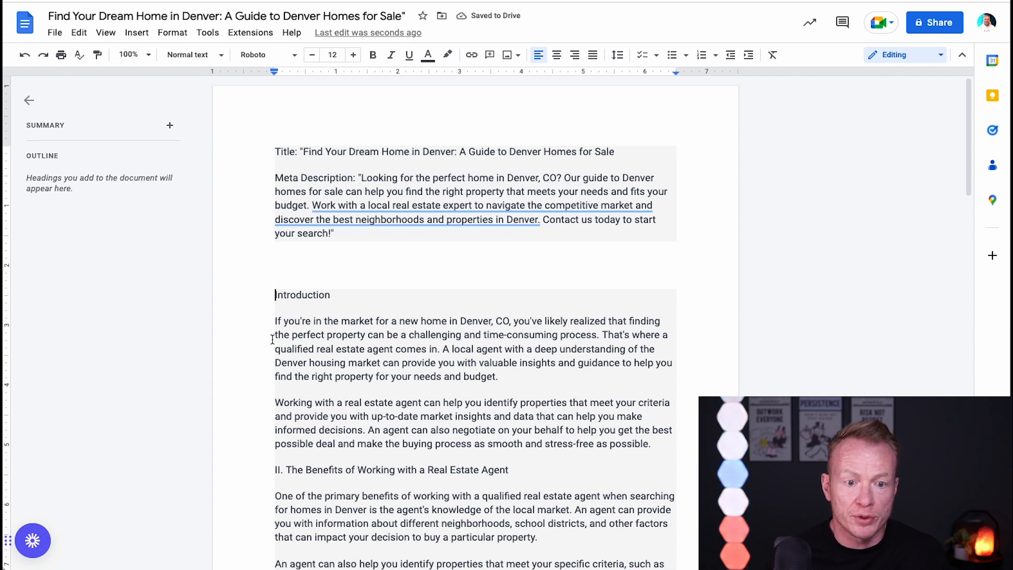
pyautogui.click(207, 56)
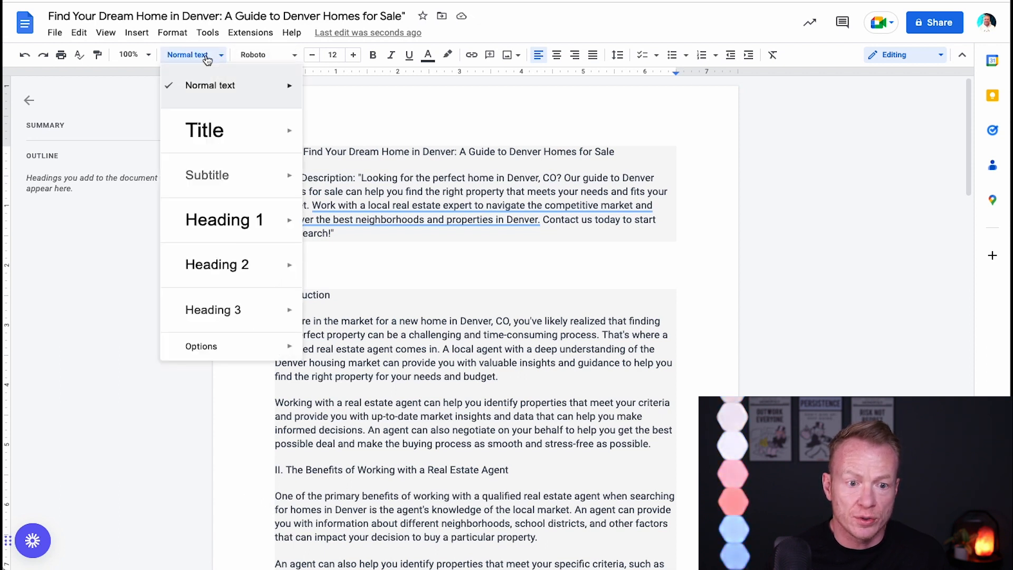
pyautogui.click(224, 271)
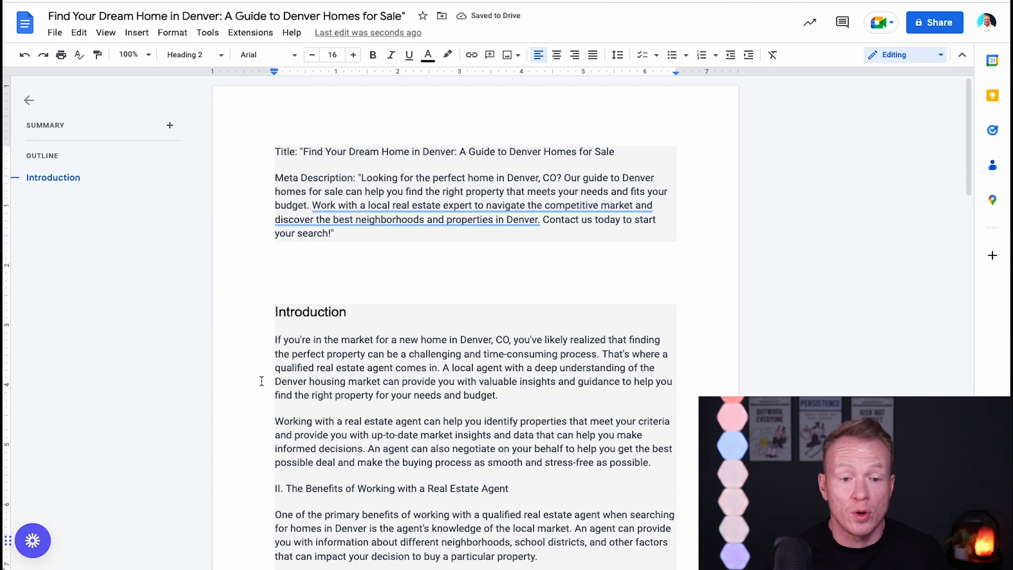
# Remove the numeral "II." from "The Benefits of Working with a Real Estate Agent" and format that line as Heading 2
pyautogui.scroll(-2, 262, 381)
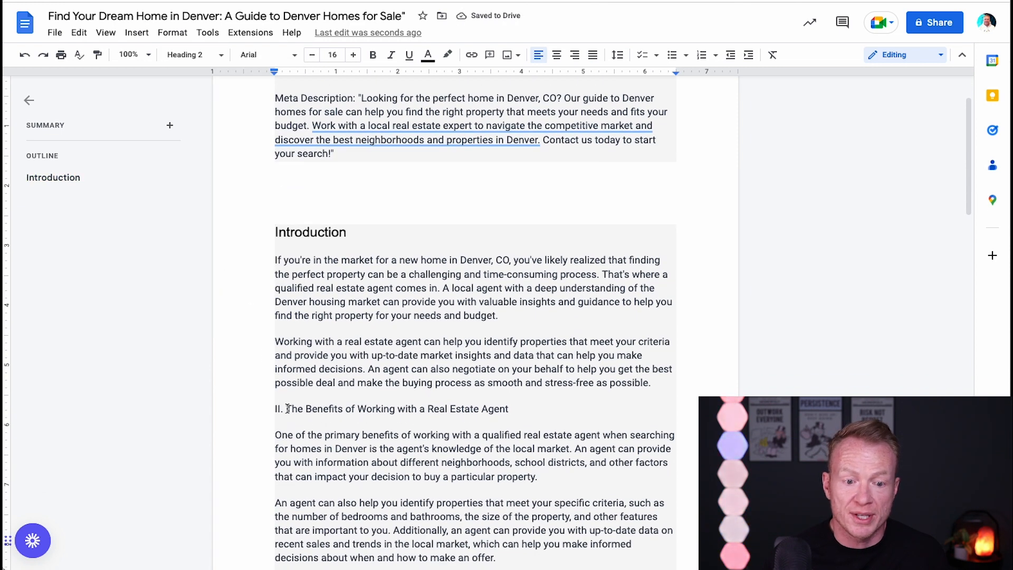
pyautogui.click(288, 409)
pyautogui.press('BackSpace')
pyautogui.press('BackSpace')
pyautogui.press('BackSpace')
pyautogui.press('BackSpace')
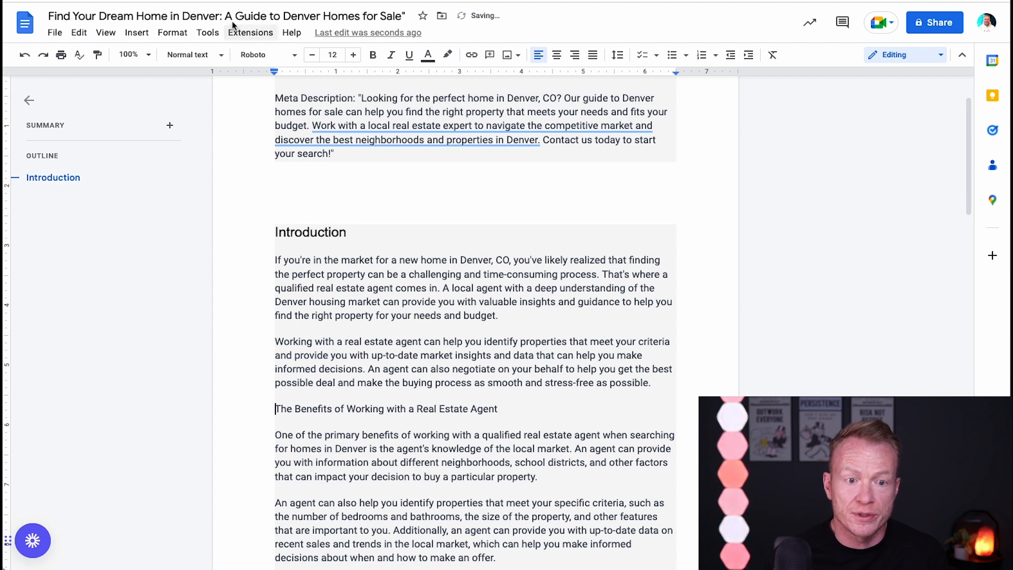
pyautogui.click(194, 54)
pyautogui.click(206, 266)
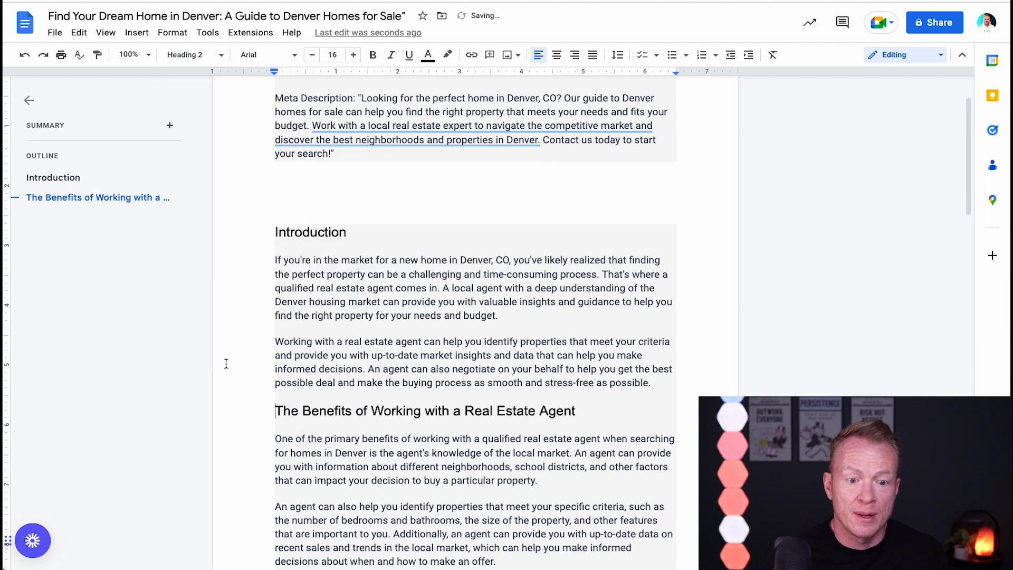
# Remove the numeral "III." from "Navigating the Competitive Denver Housing Market" and format that line as Heading 2
pyautogui.scroll(-8, 255, 409)
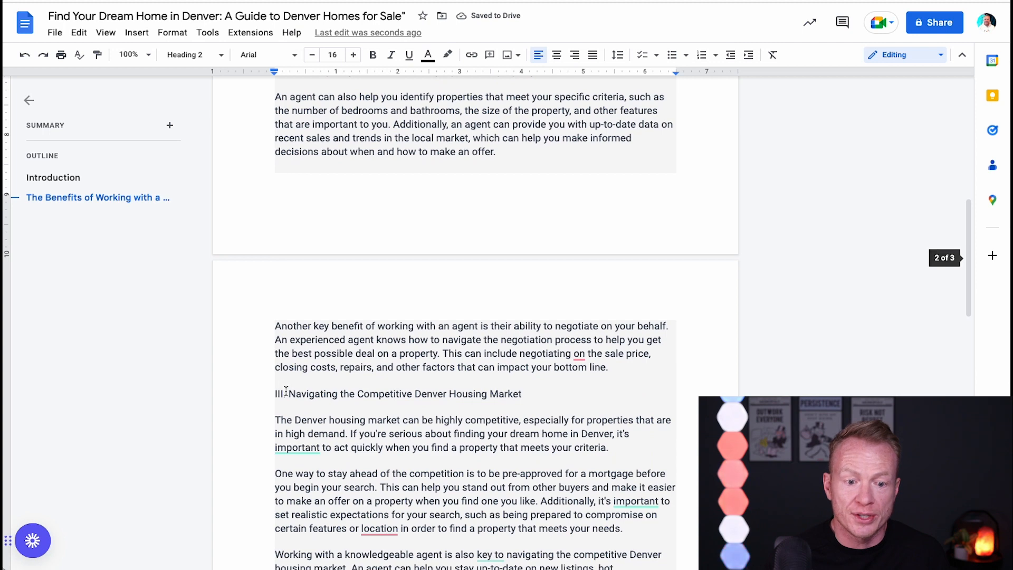
pyautogui.click(286, 391)
pyautogui.press('BackSpace')
pyautogui.press('BackSpace')
pyautogui.press('BackSpace')
pyautogui.press('BackSpace')
pyautogui.press('BackSpace')
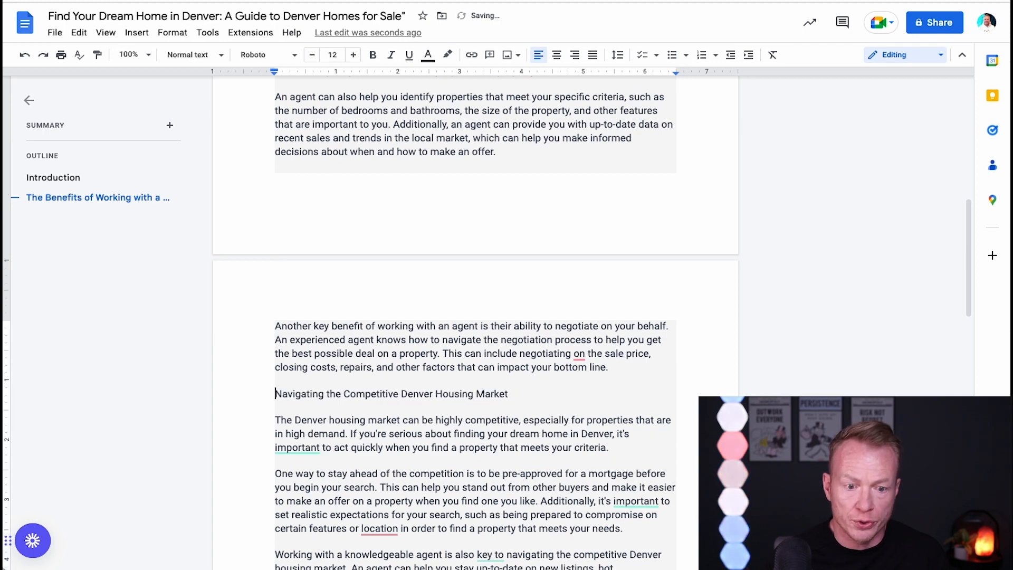
pyautogui.click(194, 54)
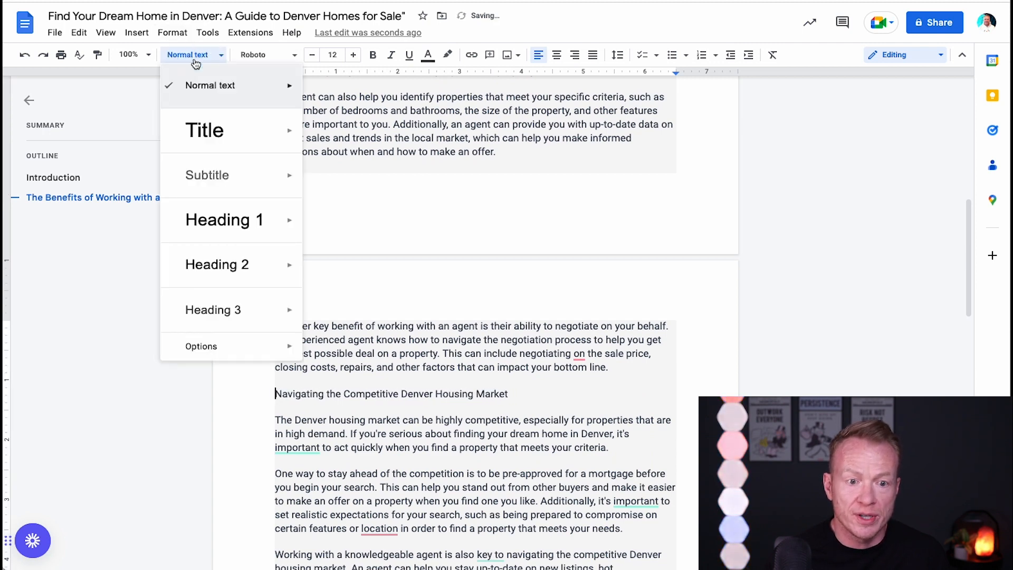
pyautogui.click(211, 267)
# Remove the numeral "IV." from "Choosing the Right Location" and format that line as Heading 2
pyautogui.scroll(-5, 268, 364)
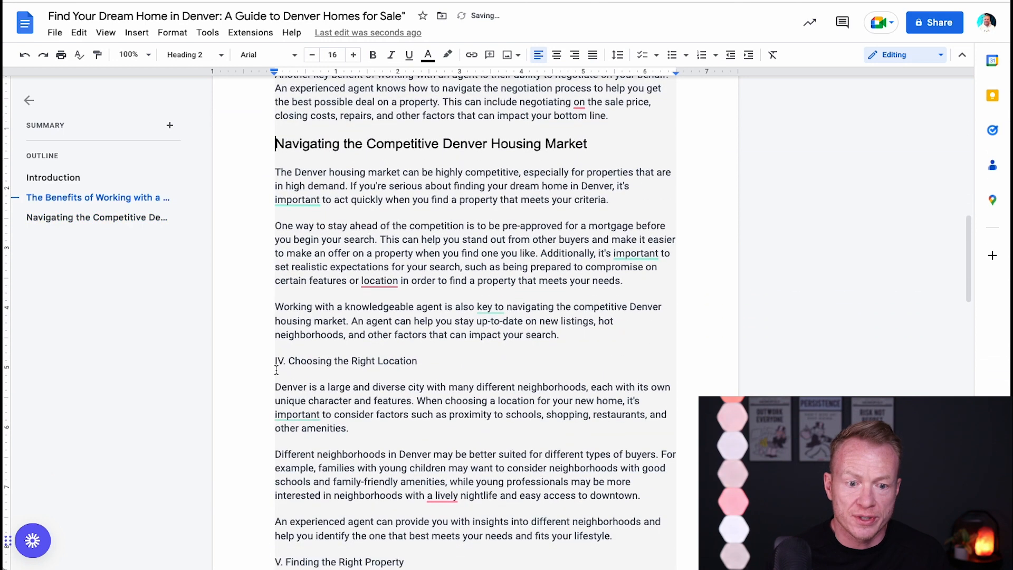
pyautogui.click(290, 361)
pyautogui.press('BackSpace')
pyautogui.press('BackSpace')
pyautogui.press('BackSpace')
pyautogui.press('BackSpace')
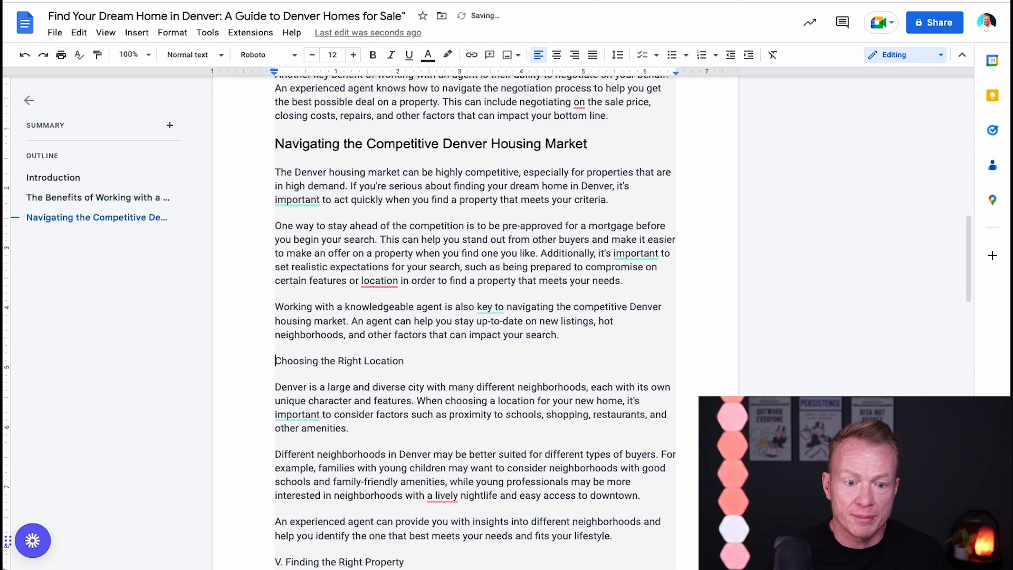
pyautogui.click(194, 54)
pyautogui.click(215, 265)
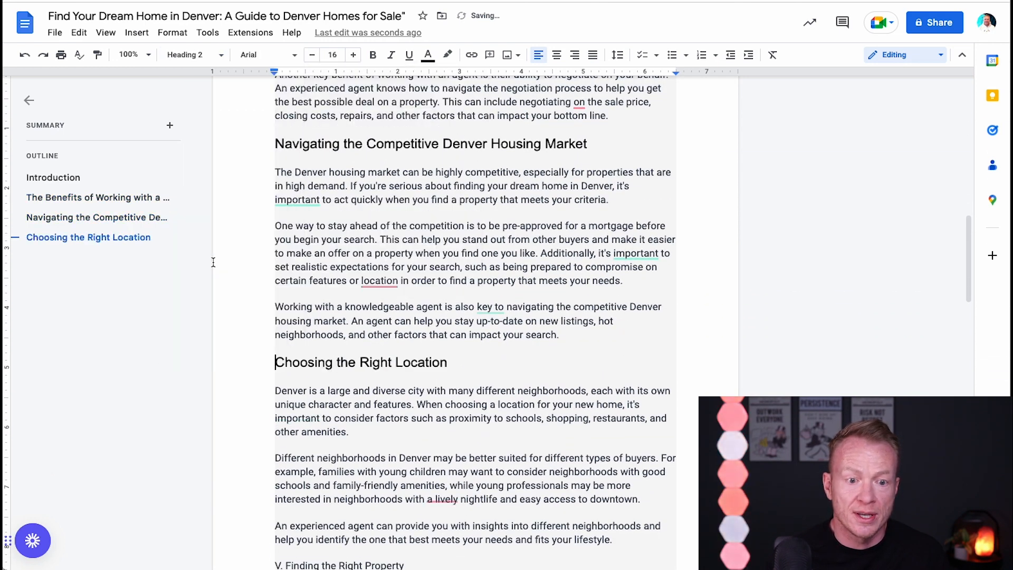
# Remove the numeral "V." from the "Finding the Right Property" line
pyautogui.scroll(-3, 278, 411)
pyautogui.scroll(-2, 278, 412)
pyautogui.scroll(1, 288, 336)
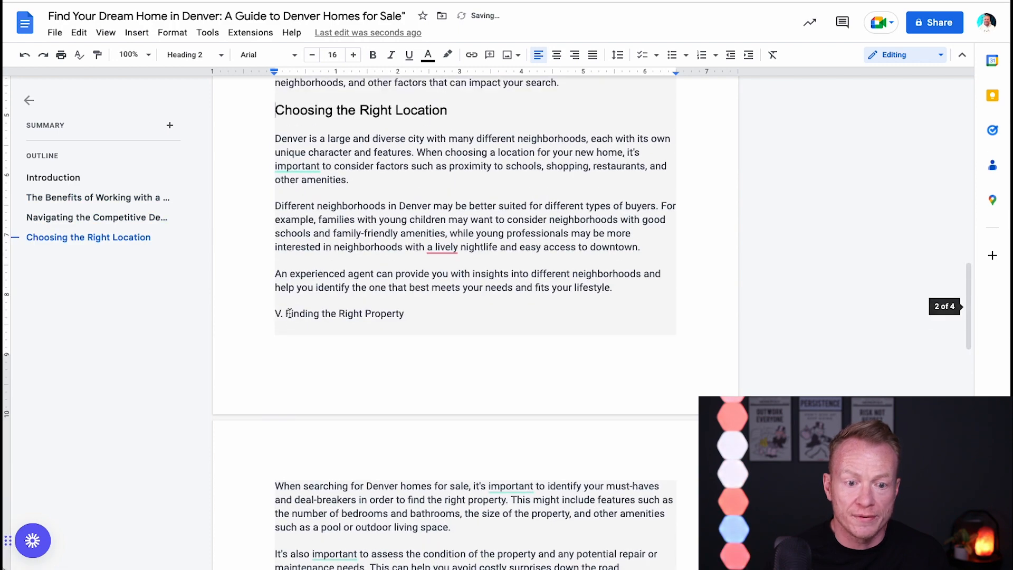
pyautogui.click(289, 313)
pyautogui.press('BackSpace')
pyautogui.press('BackSpace')
pyautogui.press('BackSpace')
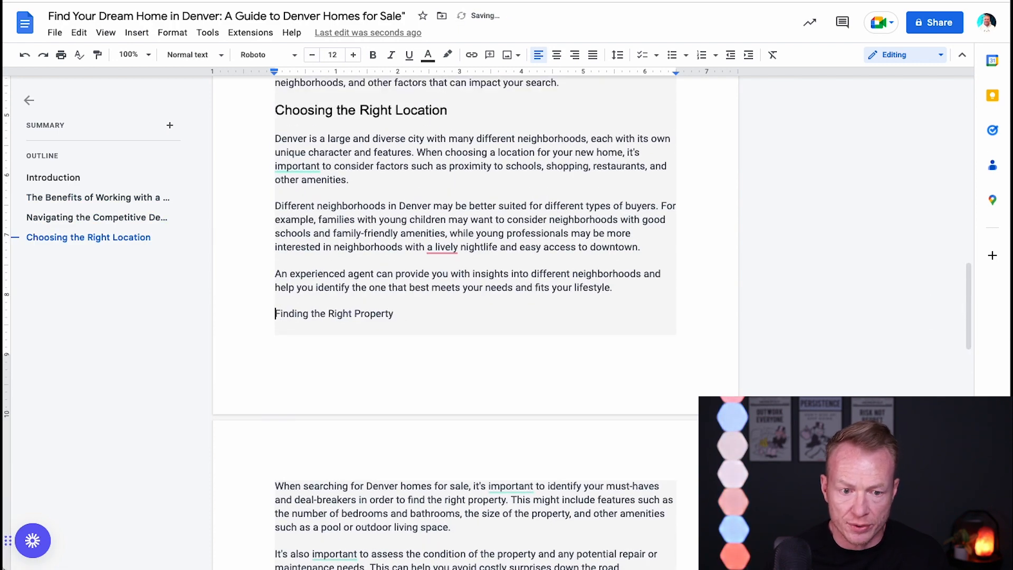
pyautogui.scroll(9, 340, 323)
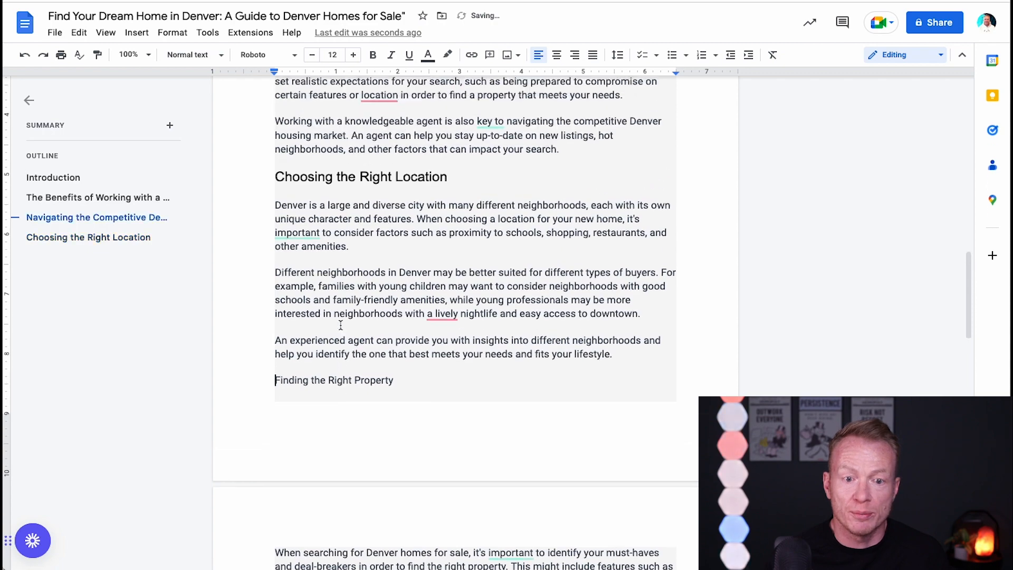
pyautogui.scroll(9, 340, 325)
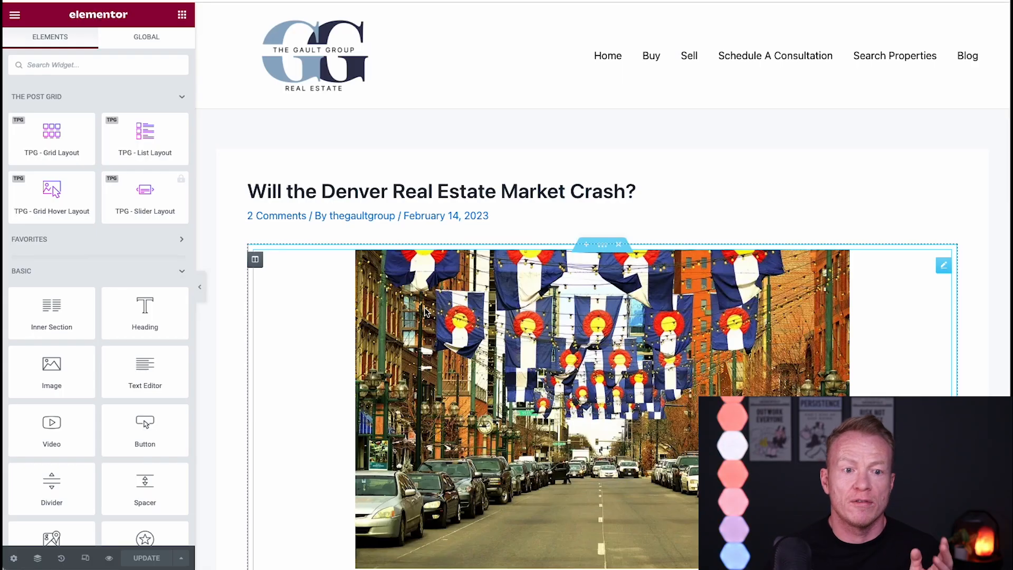
# Hide the widget panel in Elementor and examine the "Will the Denver Real Estate Market Crash?" post's title, image, section headings and links through the conclusion
pyautogui.click(200, 288)
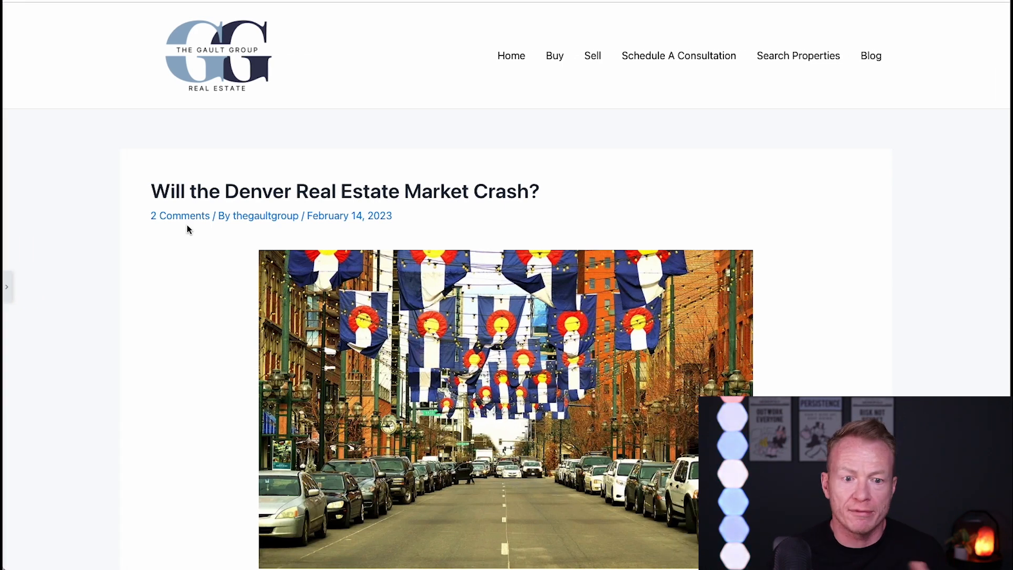
pyautogui.scroll(-1, 188, 229)
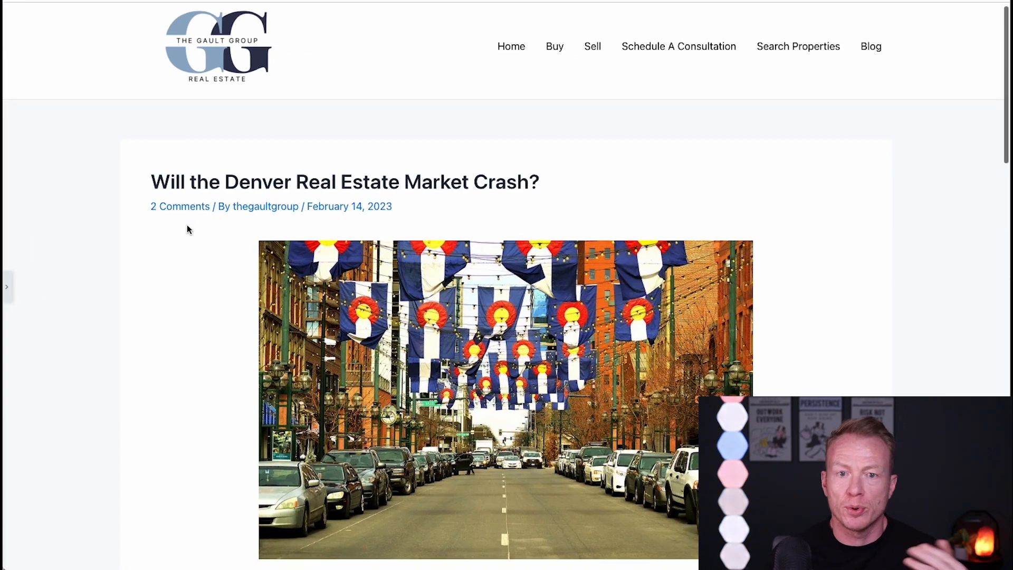
pyautogui.scroll(1, 188, 226)
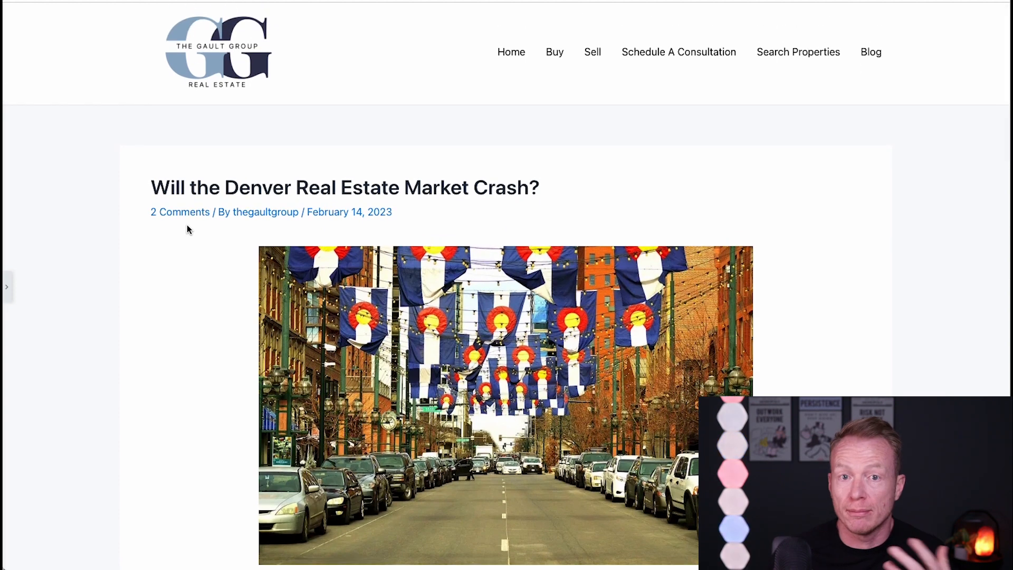
pyautogui.scroll(-1, 188, 228)
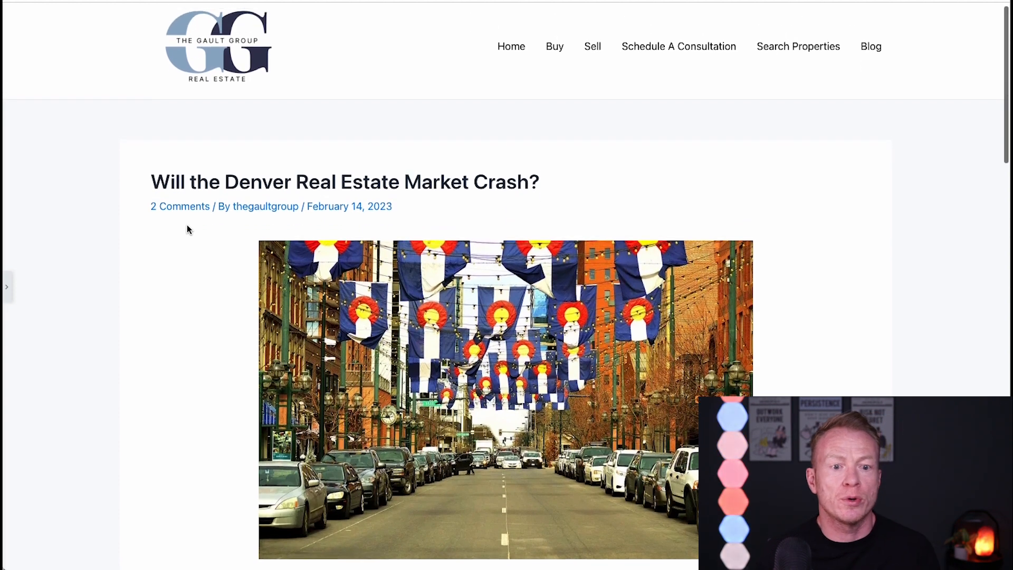
pyautogui.scroll(-1, 146, 302)
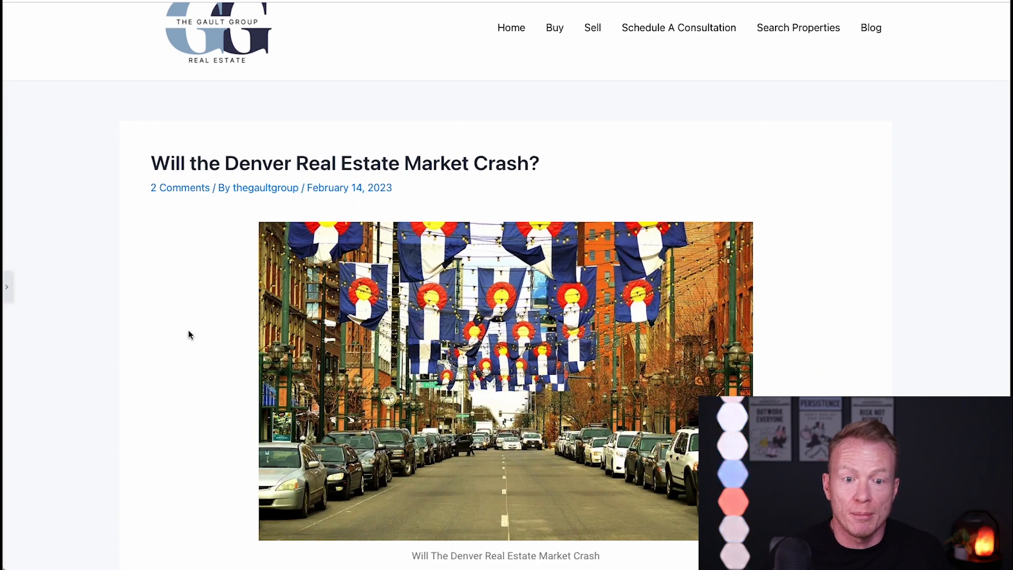
pyautogui.scroll(-1, 188, 335)
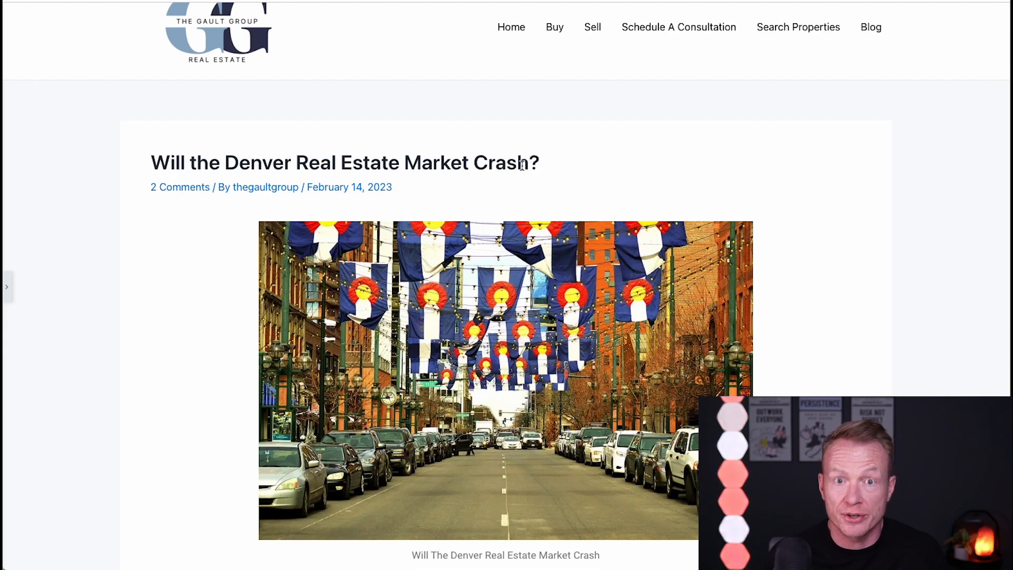
pyautogui.scroll(-1, 220, 279)
pyautogui.scroll(1, 220, 280)
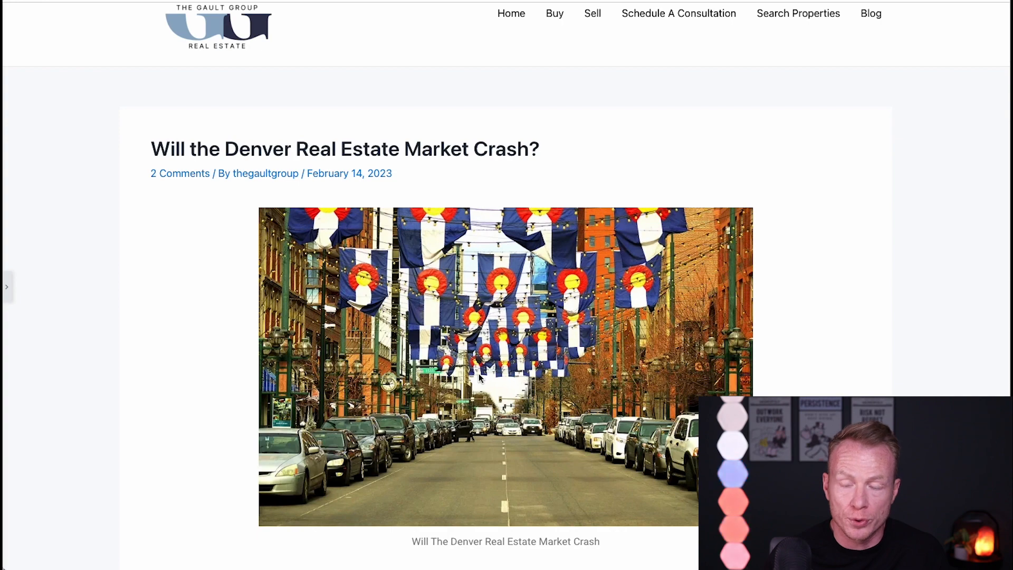
pyautogui.scroll(-1, 479, 377)
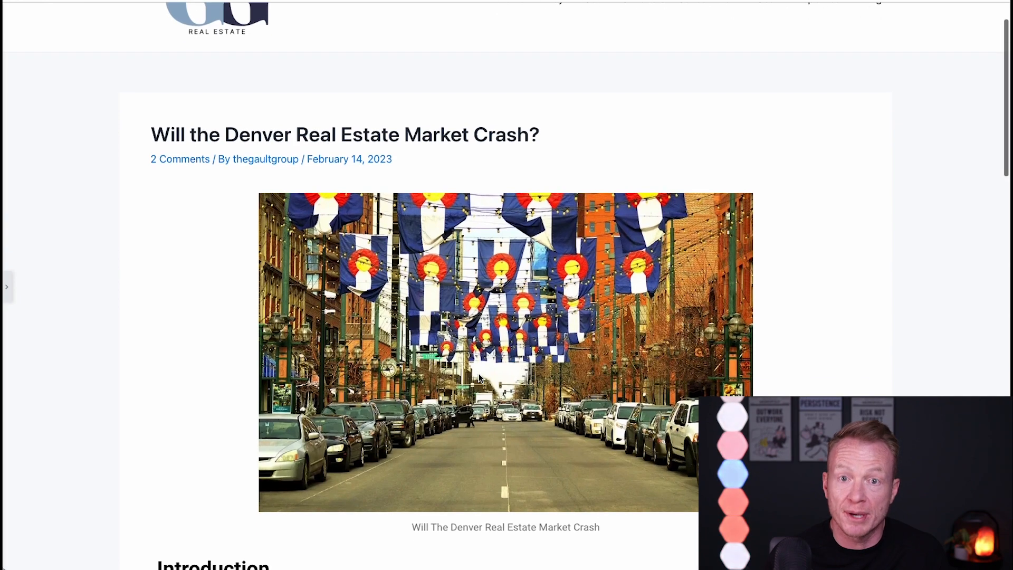
pyautogui.scroll(-5, 481, 378)
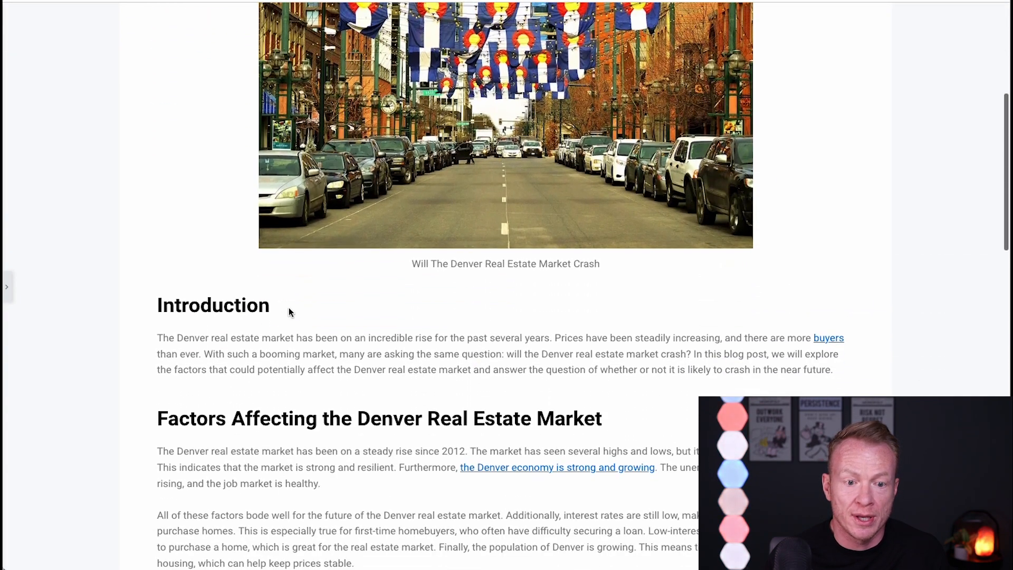
pyautogui.scroll(-5, 280, 367)
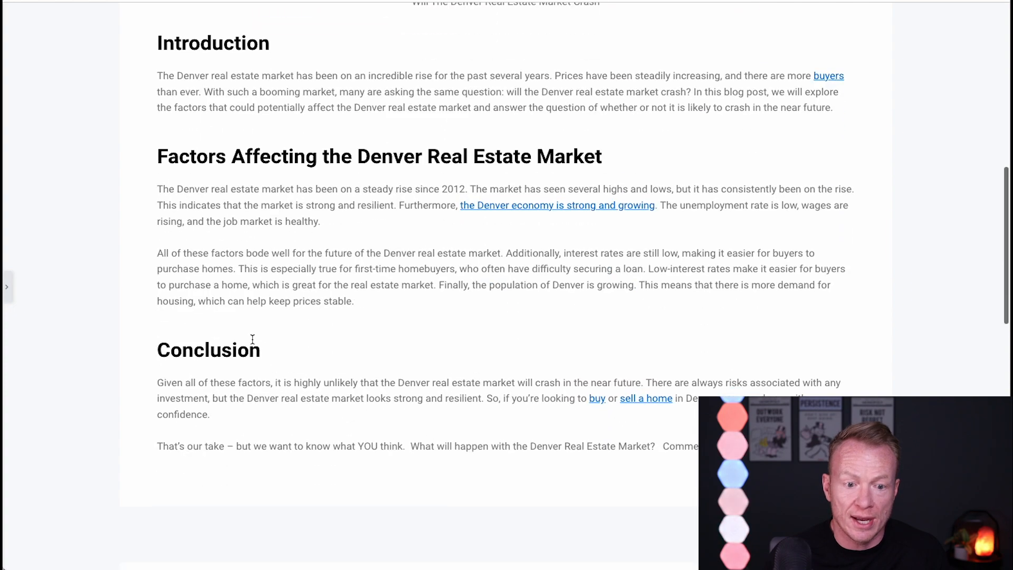
pyautogui.scroll(-8, 280, 368)
pyautogui.scroll(11, 279, 364)
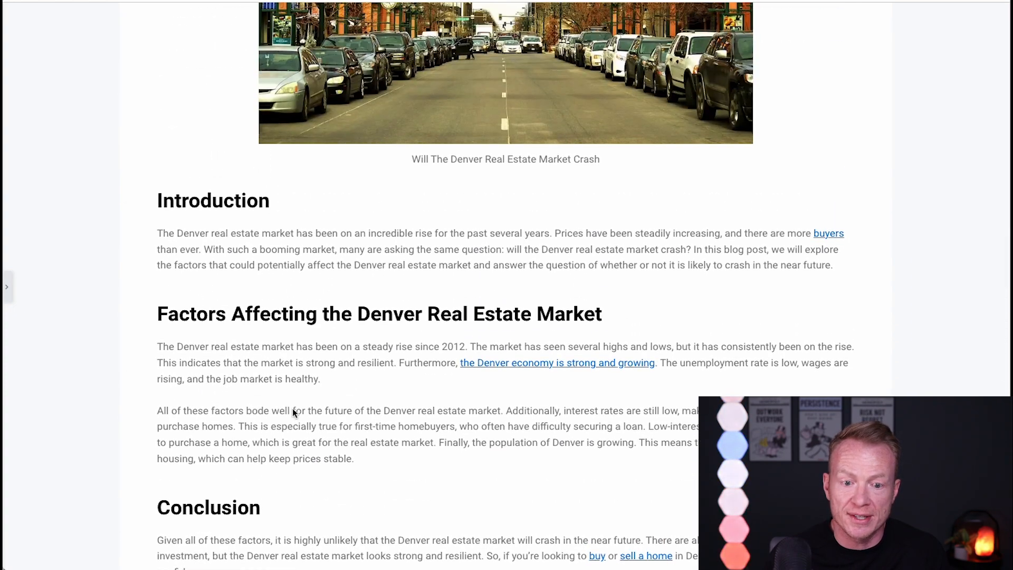
# Examine the links in the post's Introduction, Factors and Conclusion sections, including "buyers" and "the Denver economy is strong and growing"
pyautogui.scroll(-1, 317, 535)
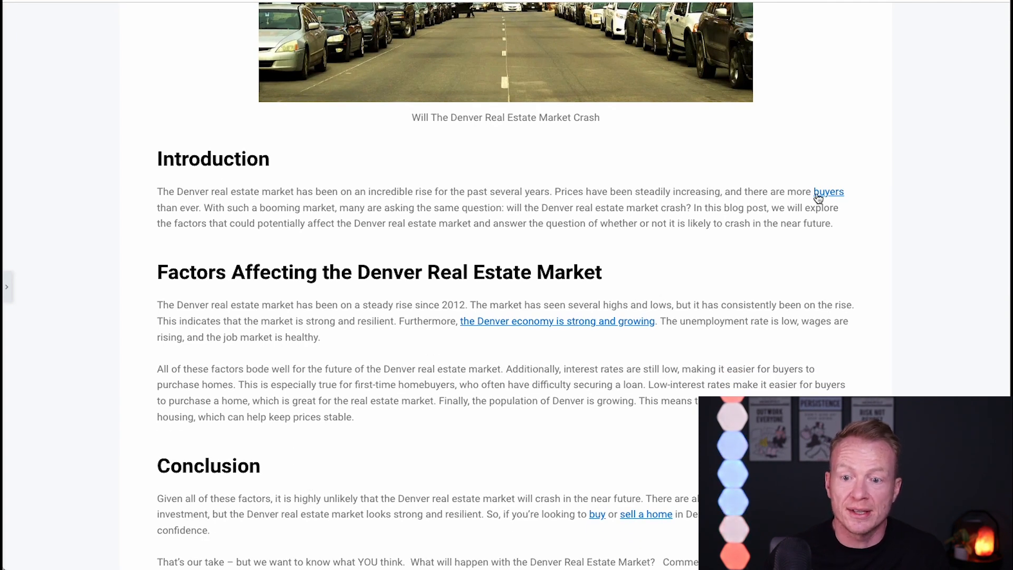
pyautogui.scroll(1, 614, 328)
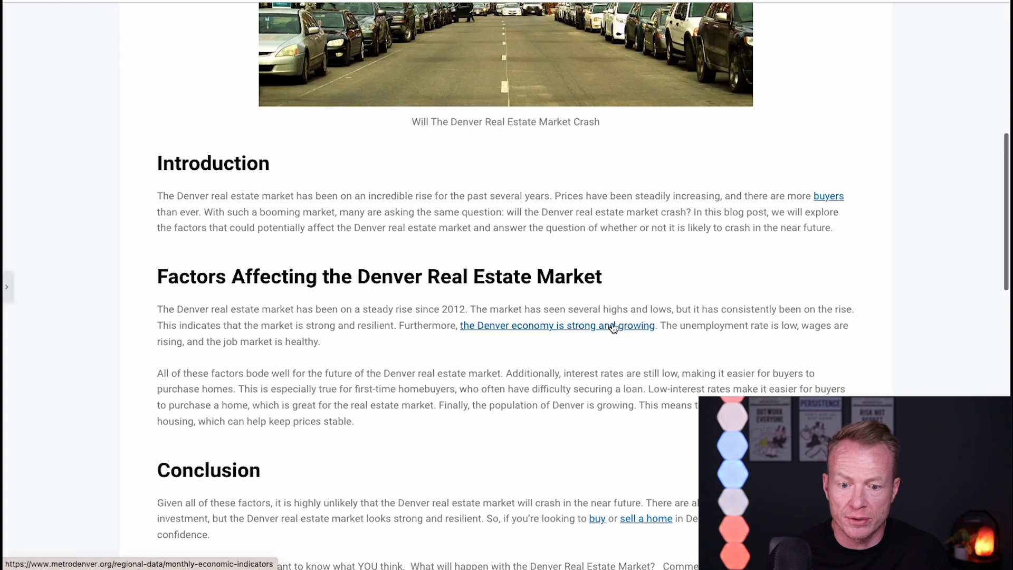
pyautogui.scroll(-1, 614, 328)
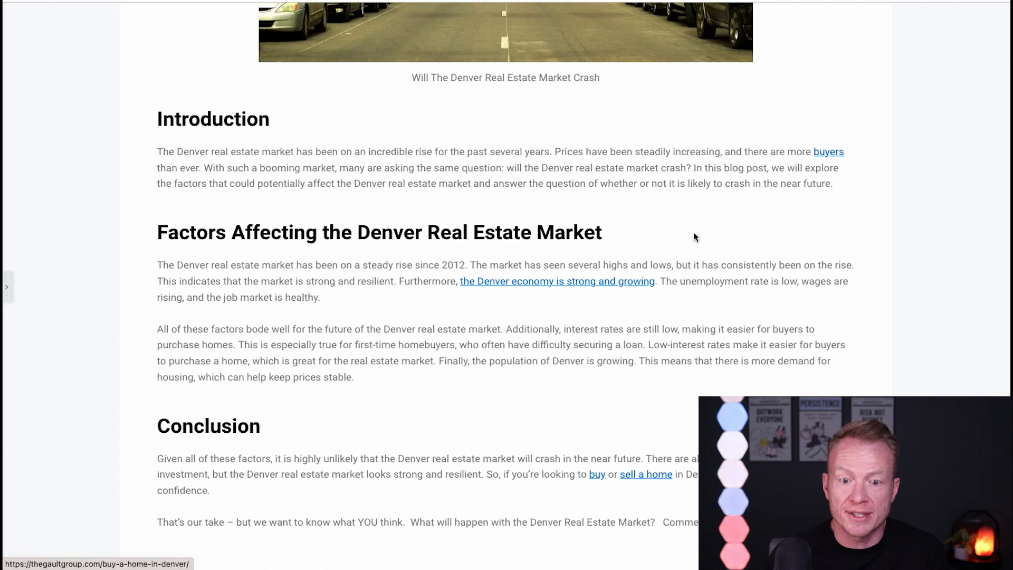
pyautogui.click(830, 157)
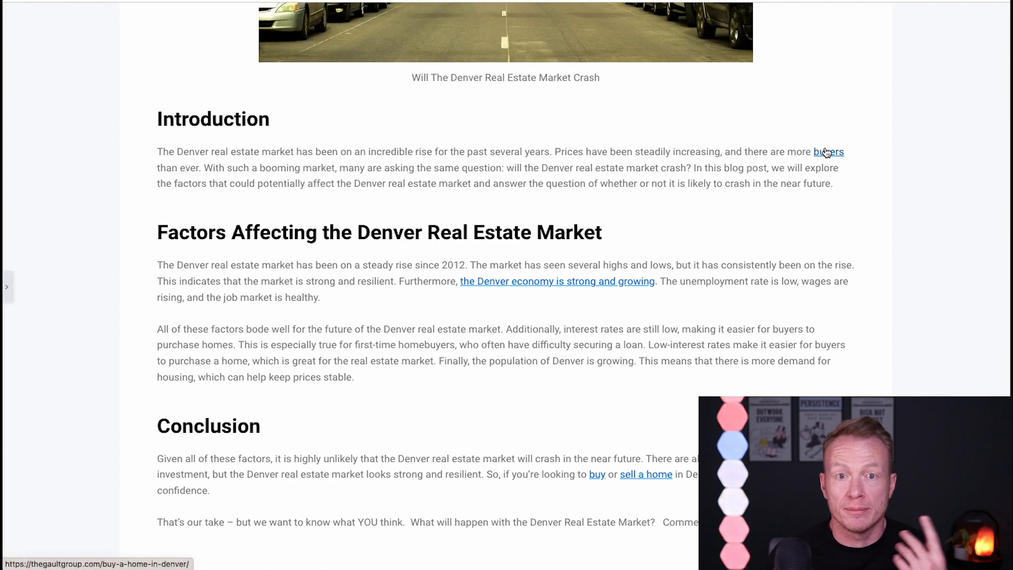
pyautogui.scroll(-2, 739, 227)
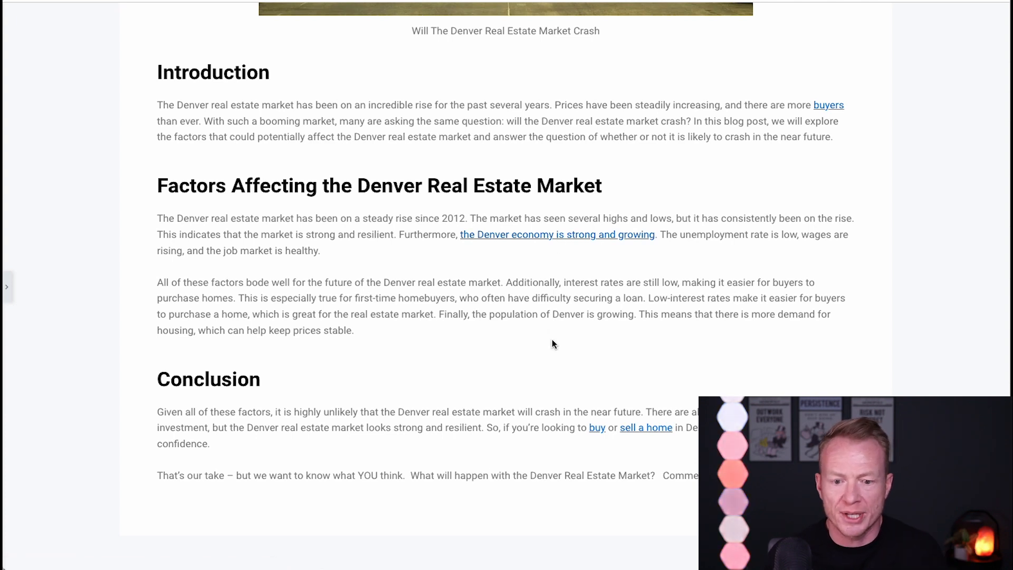
pyautogui.scroll(-1, 552, 342)
pyautogui.scroll(1, 596, 343)
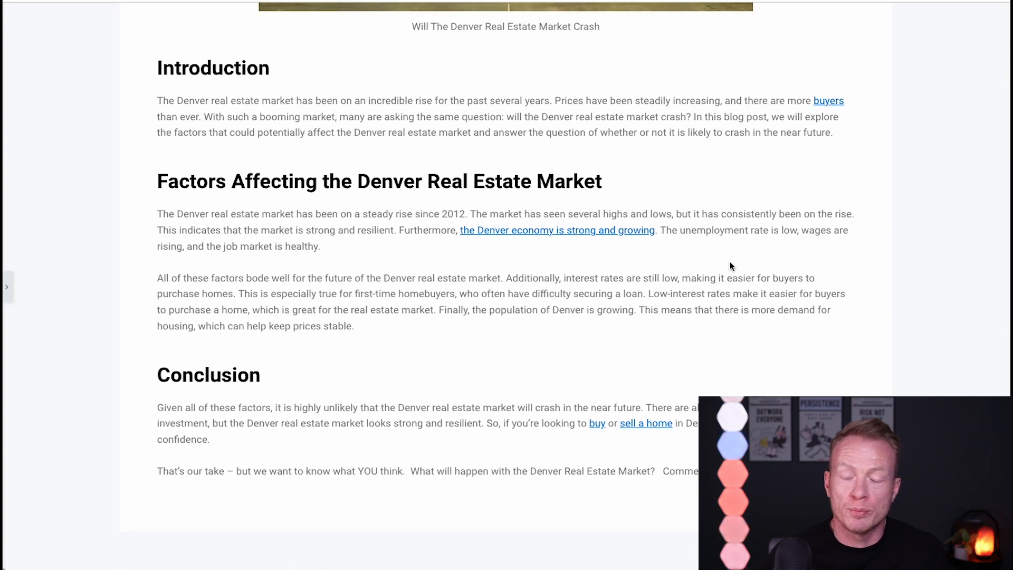
pyautogui.scroll(7, 708, 356)
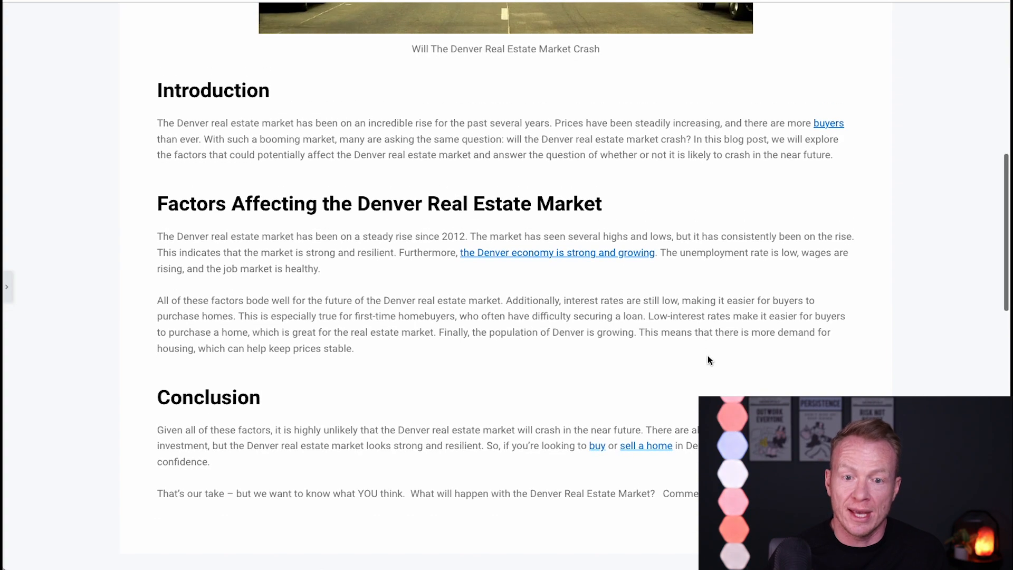
pyautogui.scroll(1, 554, 238)
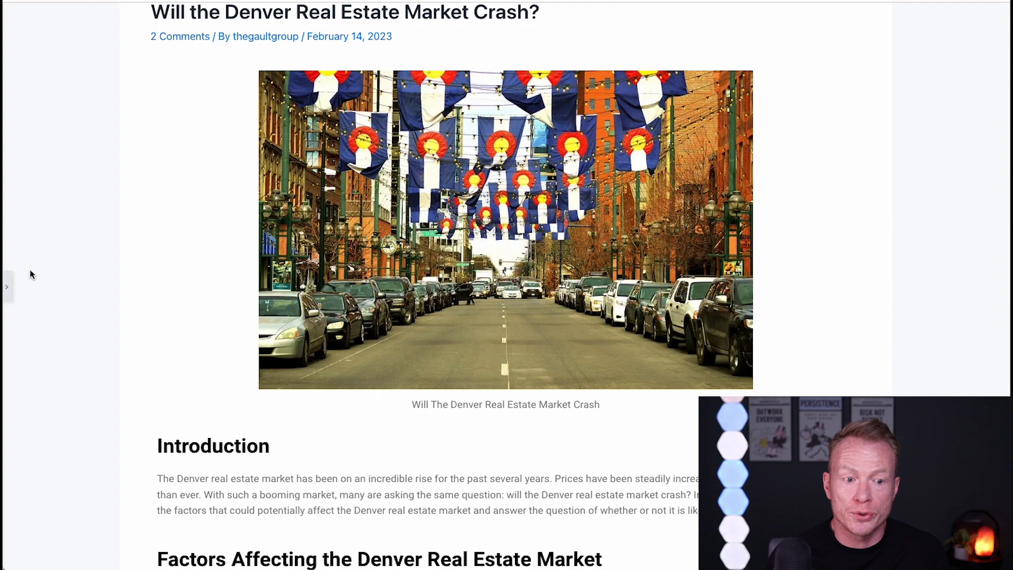
# Show the widget panel again and open the Denver street image's attachment details in the media library to check its alt text
pyautogui.click(10, 288)
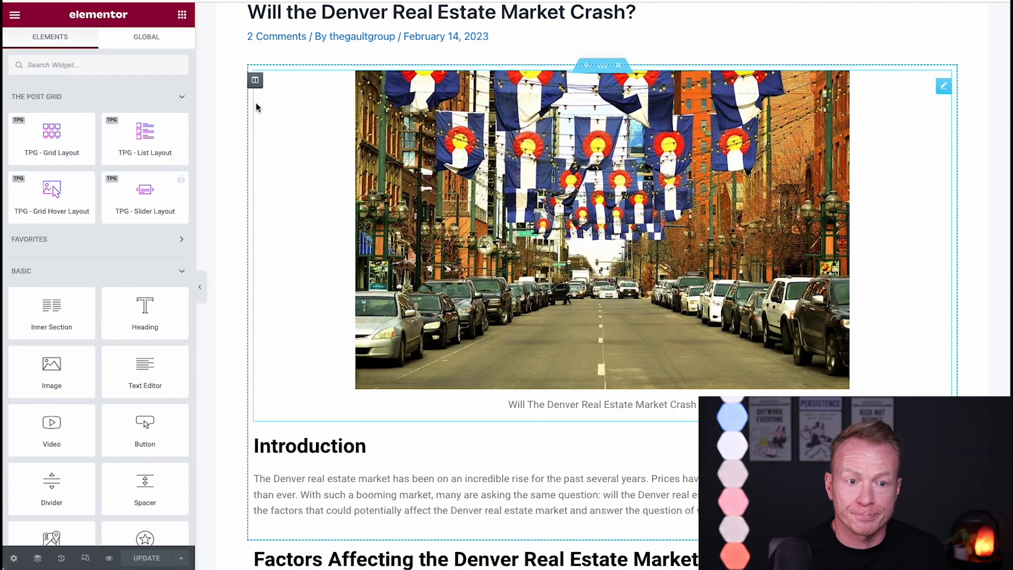
pyautogui.click(481, 207)
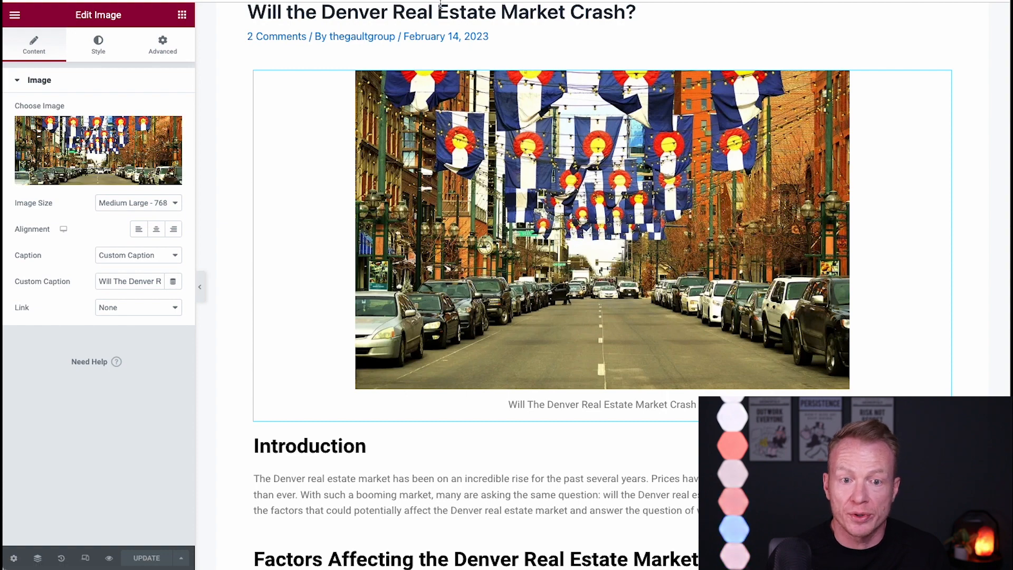
pyautogui.moveTo(52, 178)
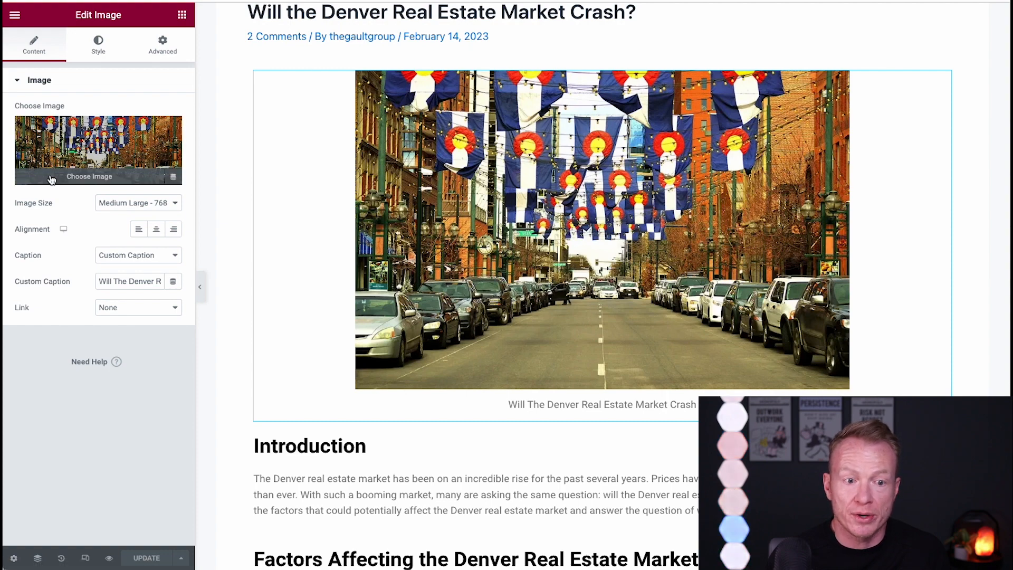
pyautogui.click(98, 170)
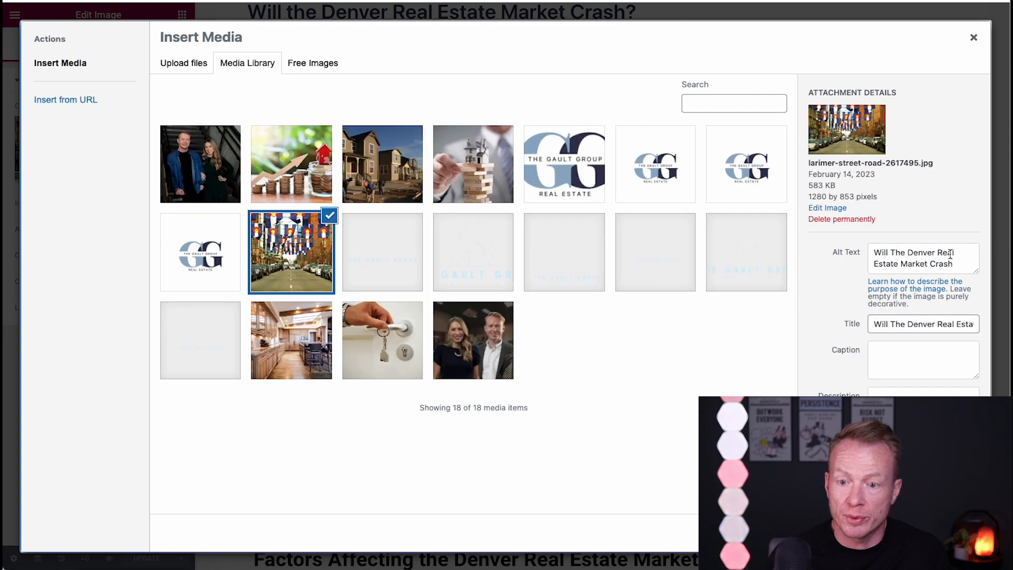
pyautogui.click(932, 262)
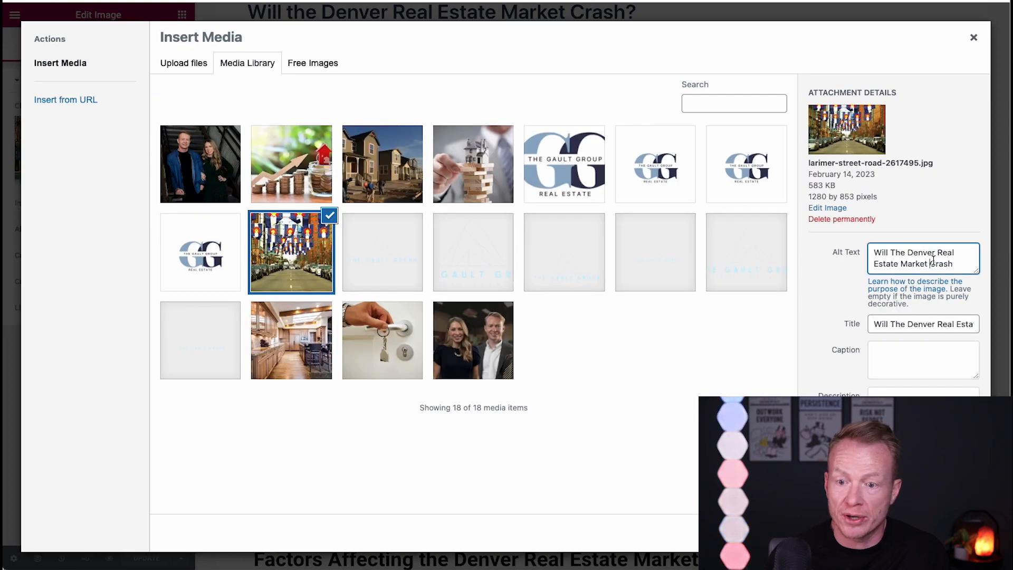
# Copy the image's title "Will The Denver Real Estate Market Crash" into its caption, insert the image and update the post
pyautogui.click(952, 323)
pyautogui.press('super+a')
pyautogui.press('super+c')
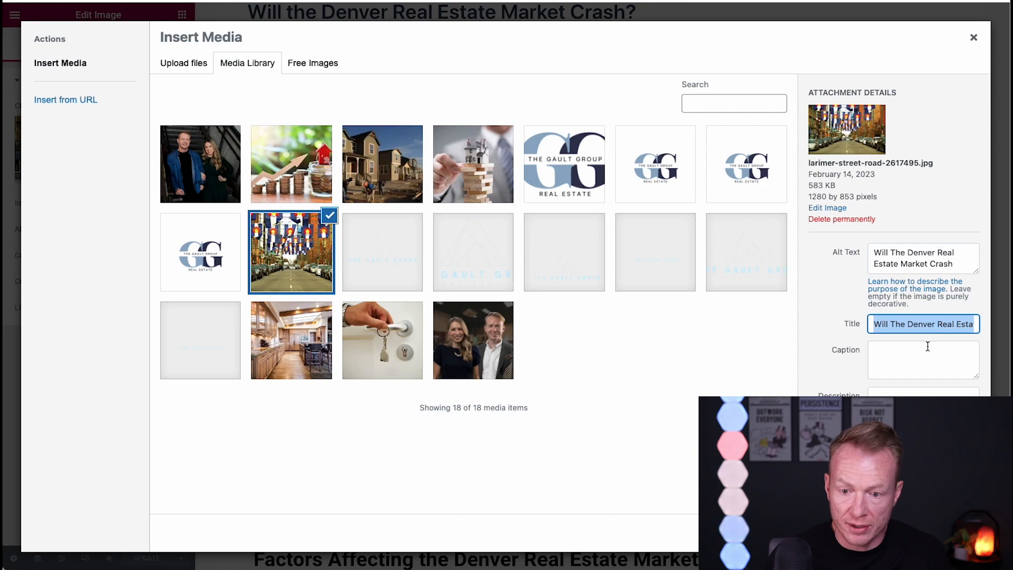
pyautogui.click(916, 363)
pyautogui.press('super+v')
pyautogui.press('Tab')
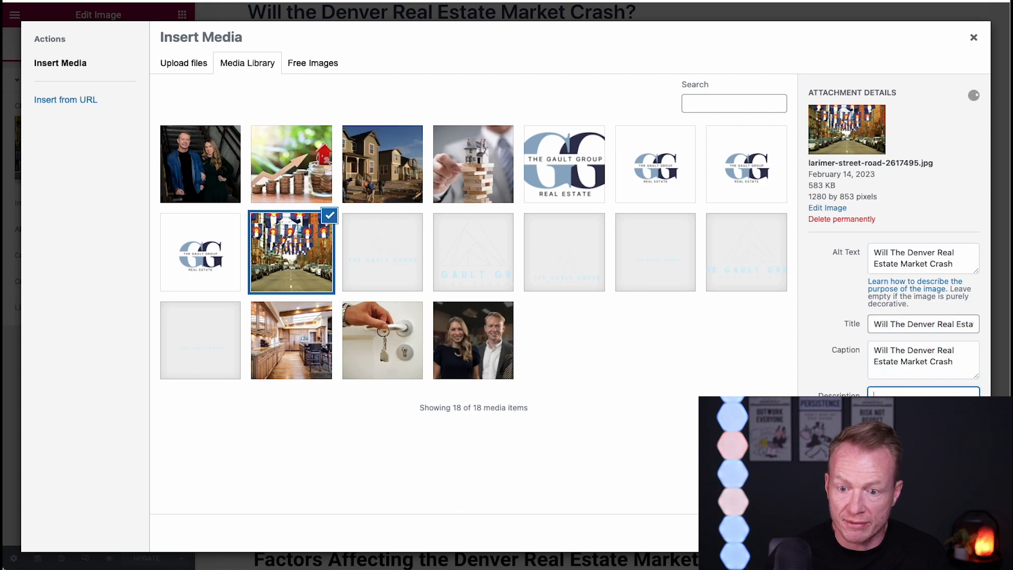
pyautogui.click(950, 533)
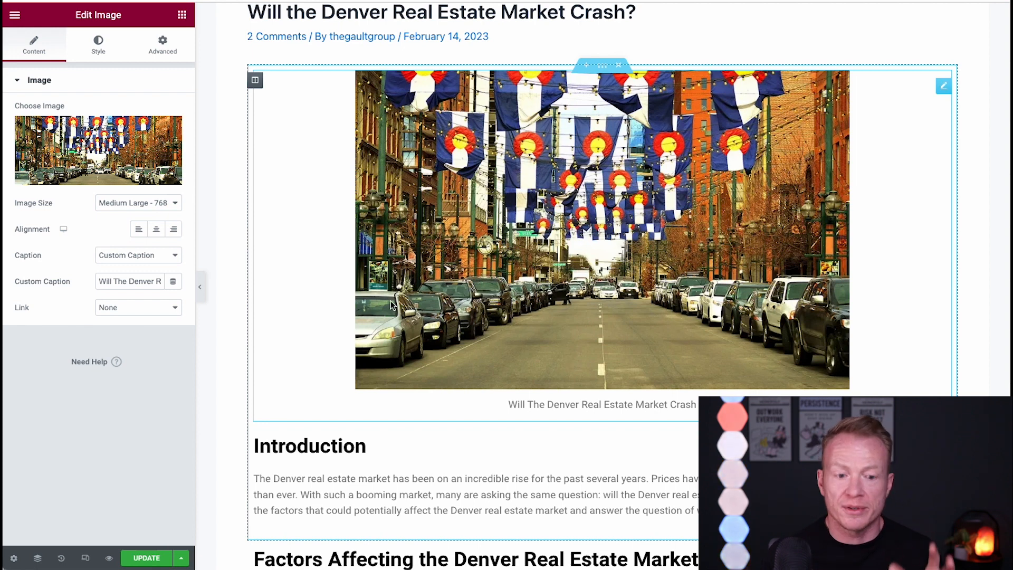
pyautogui.click(154, 564)
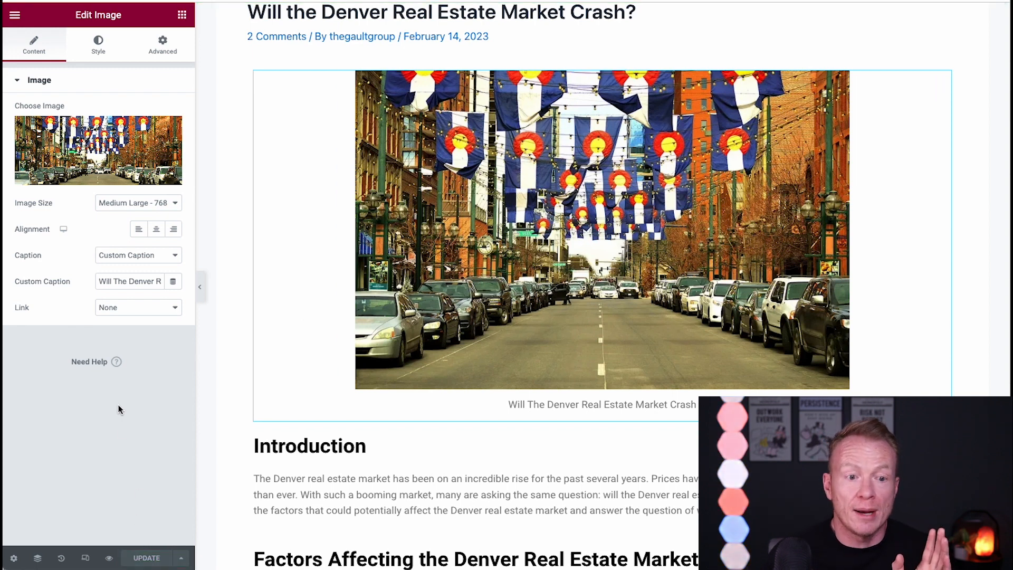
# Exit Elementor to the WordPress dashboard and open the "Will the Denver Real Estate Market Crash?" post from the list of posts
pyautogui.click(14, 15)
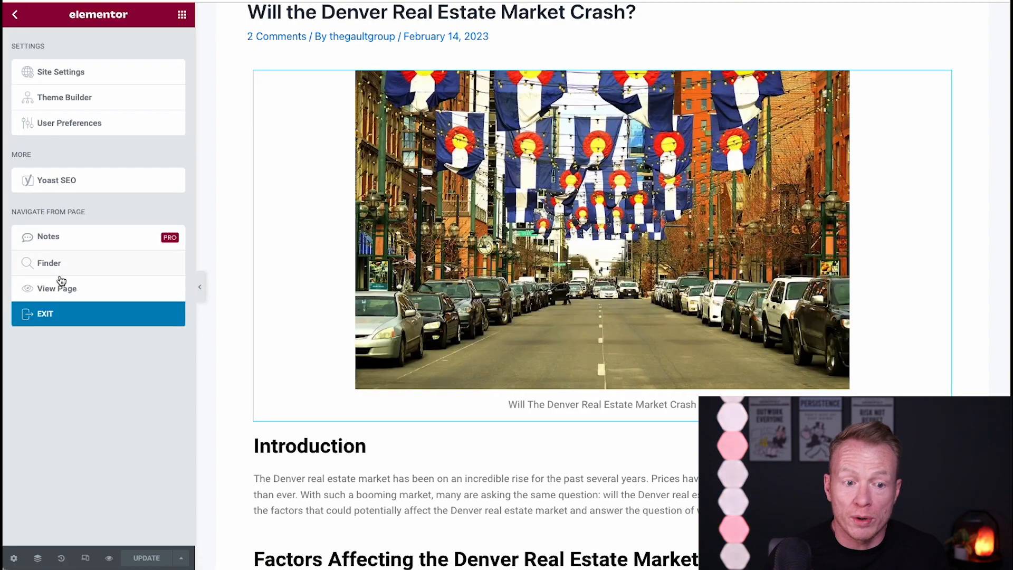
pyautogui.click(45, 312)
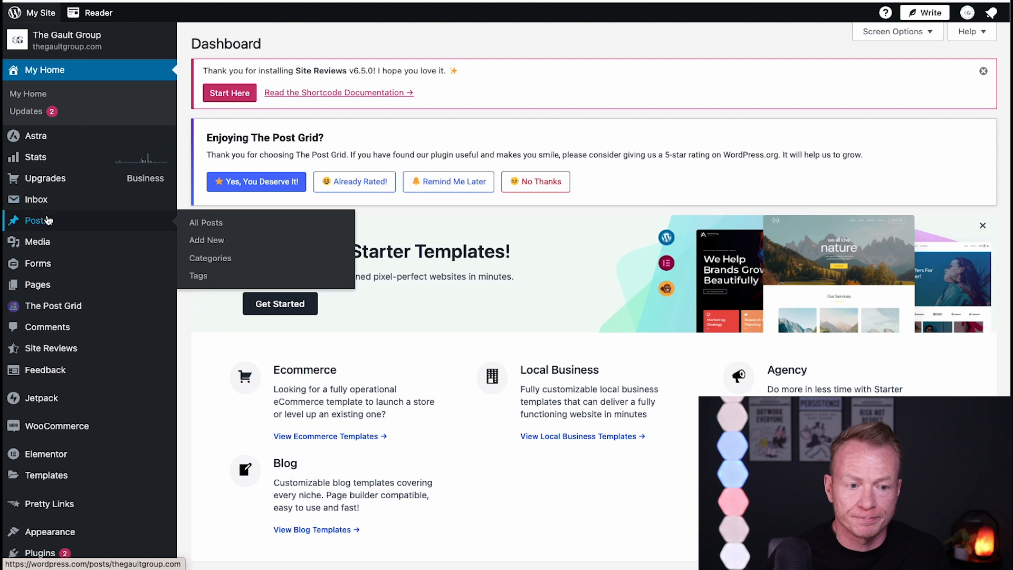
pyautogui.click(46, 220)
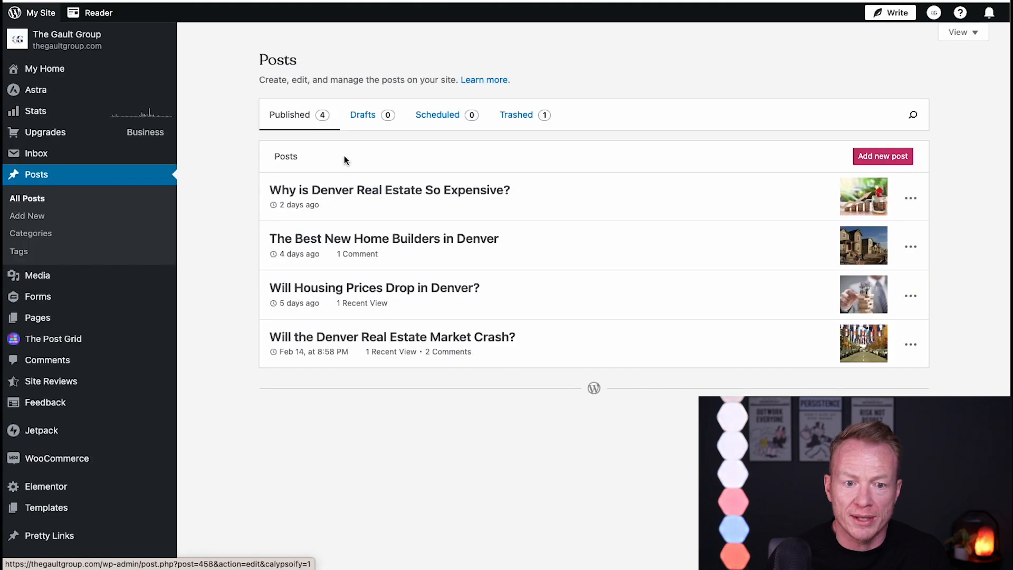
pyautogui.click(347, 341)
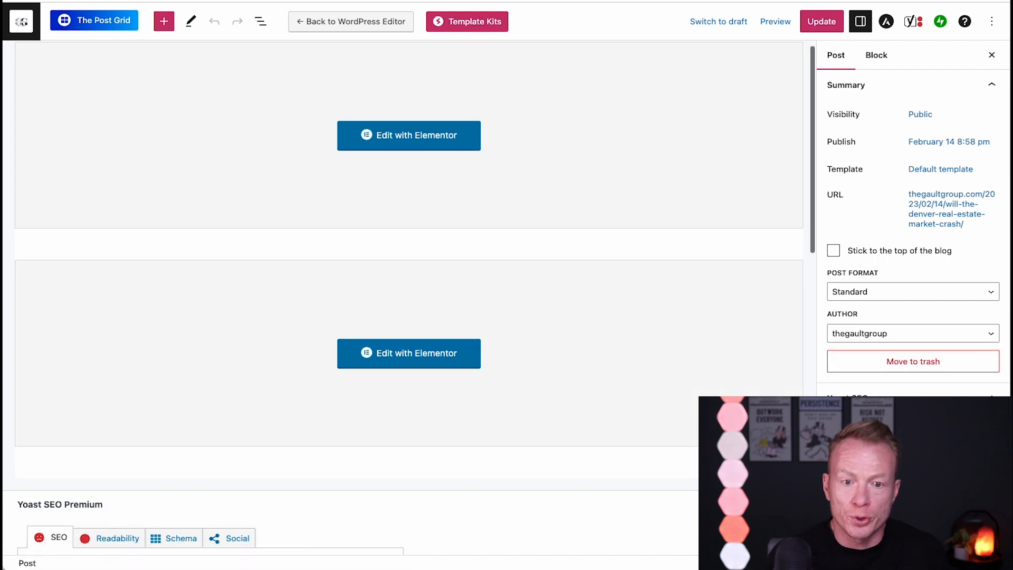
# Examine the post's Yoast SEO focus keyphrase, Google preview, slug and meta description, and read through the Premium SEO analysis results
pyautogui.scroll(-10, 397, 405)
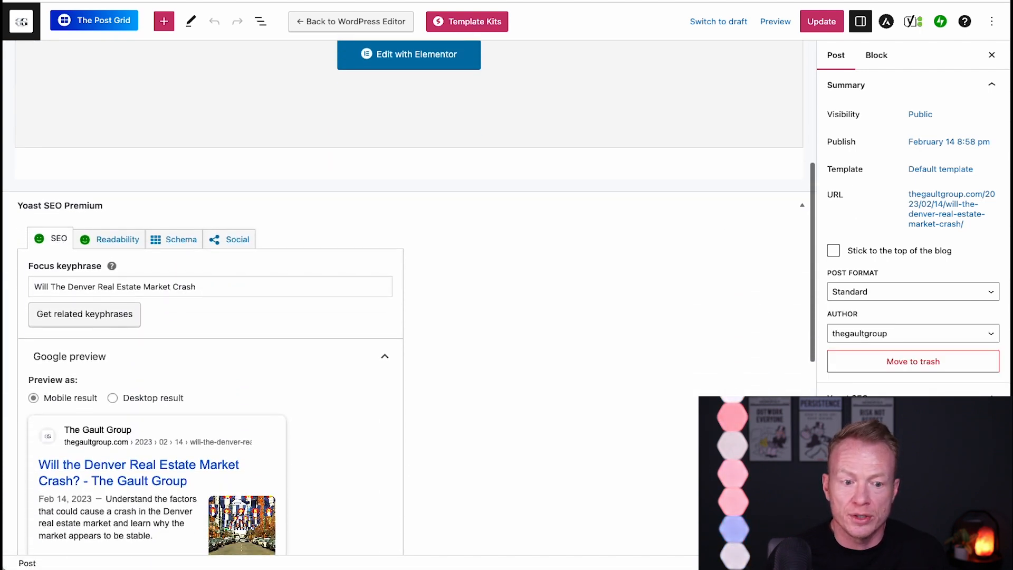
pyautogui.scroll(-5, 398, 405)
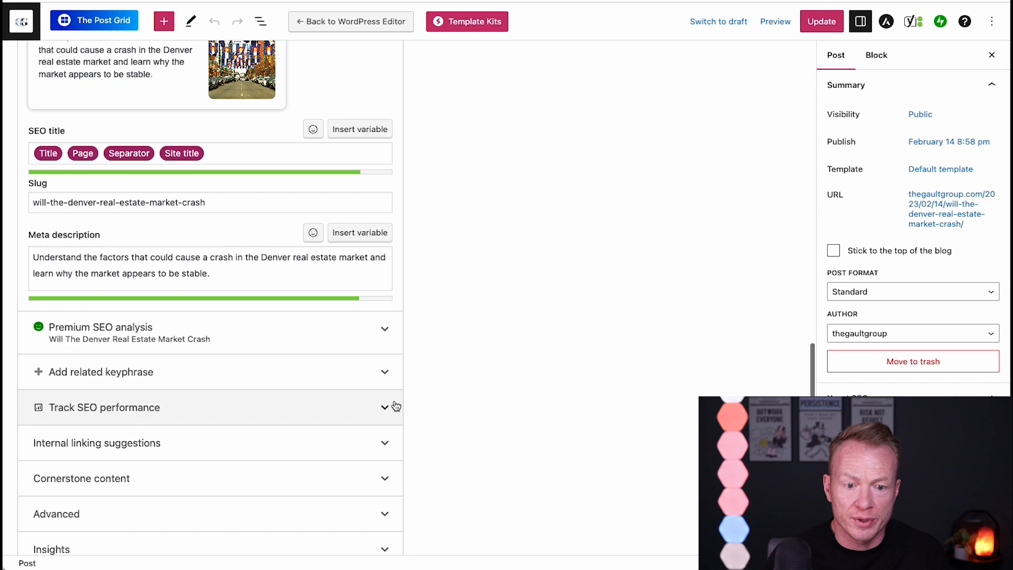
pyautogui.click(381, 329)
pyautogui.scroll(-1, 496, 408)
pyautogui.scroll(-10, 495, 407)
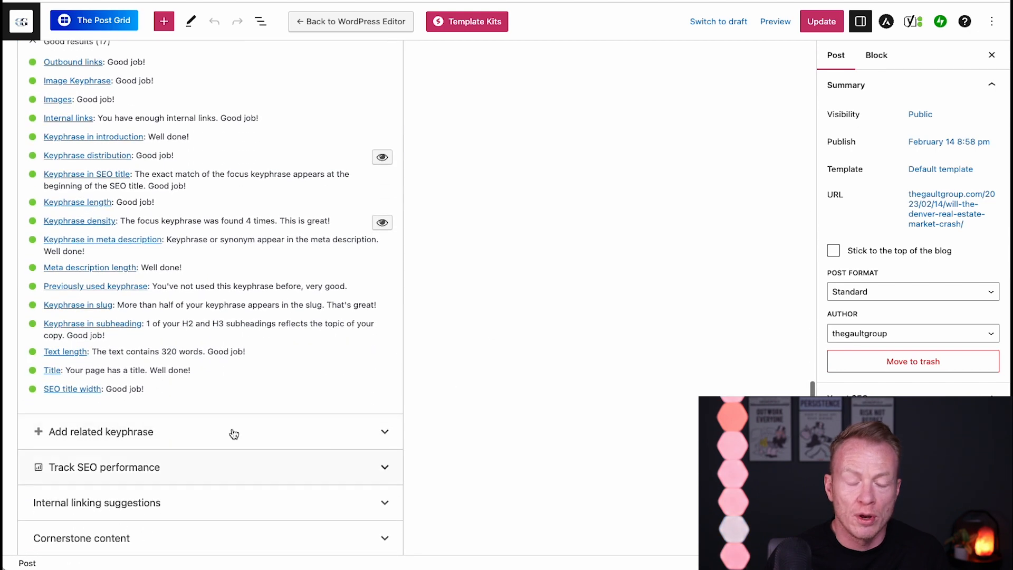
pyautogui.scroll(4, 230, 433)
pyautogui.scroll(1, 169, 471)
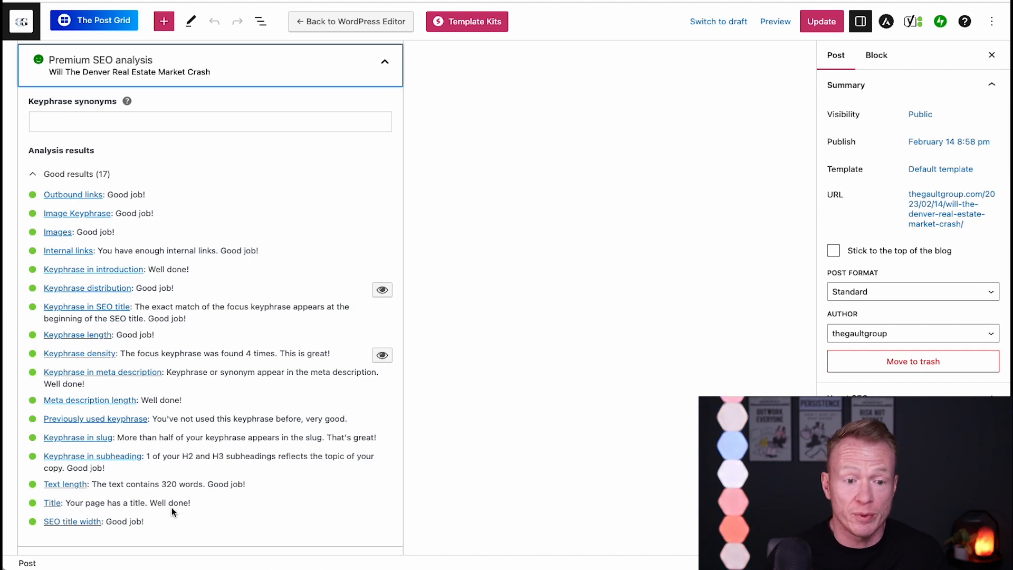
pyautogui.scroll(-1, 172, 508)
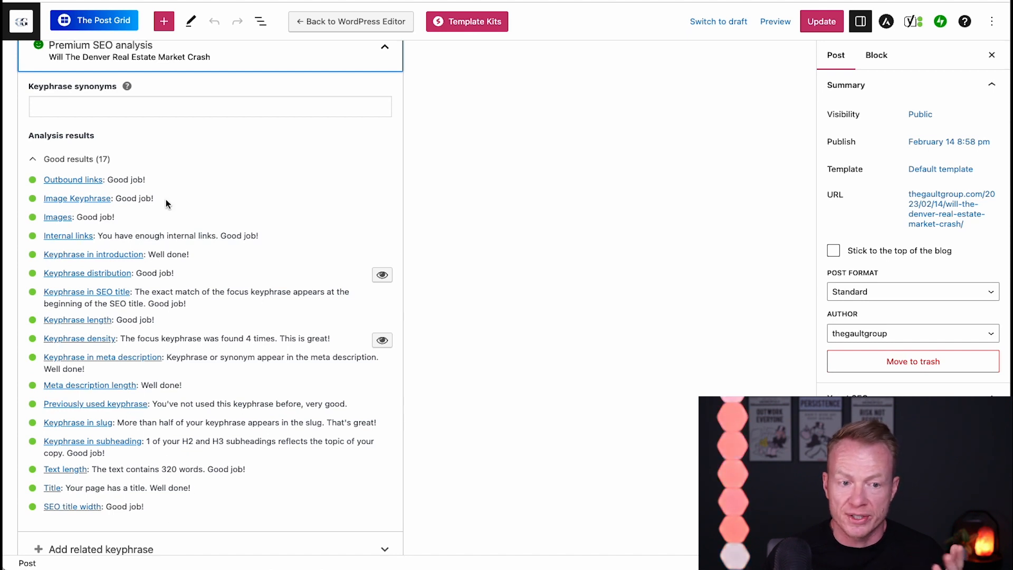
pyautogui.scroll(-2, 227, 477)
pyautogui.scroll(2, 227, 474)
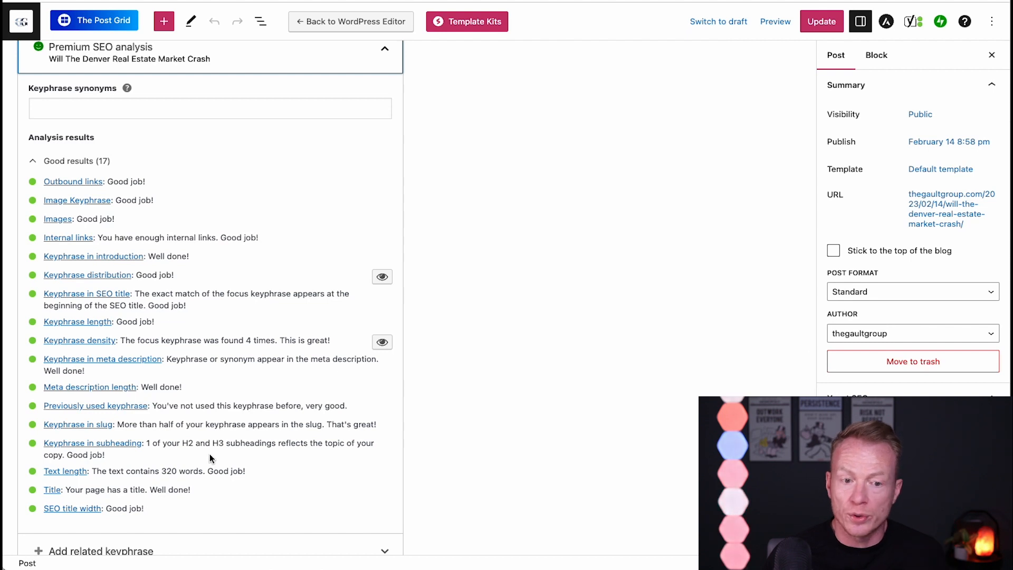
pyautogui.scroll(1, 228, 293)
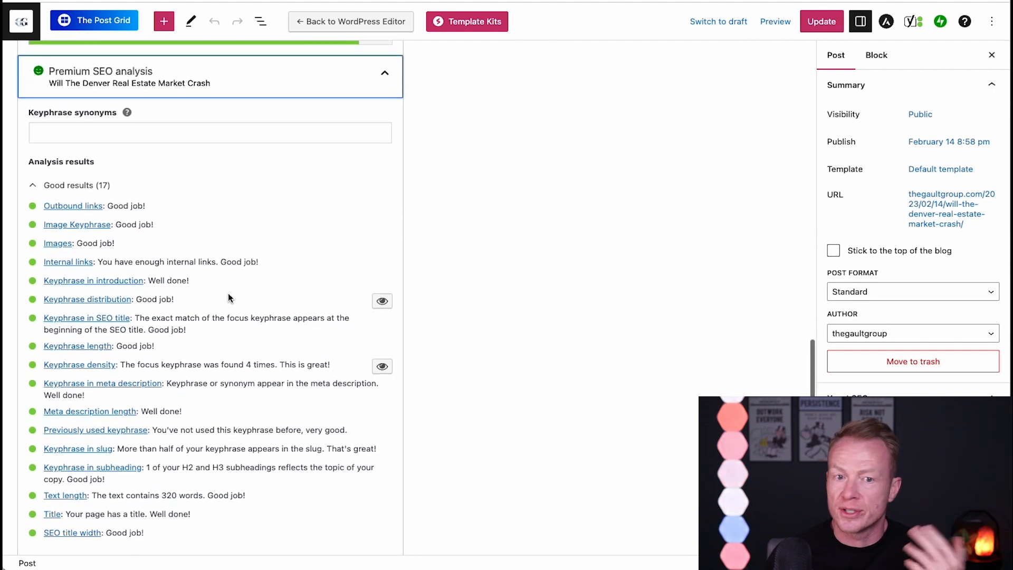
pyautogui.scroll(1, 228, 294)
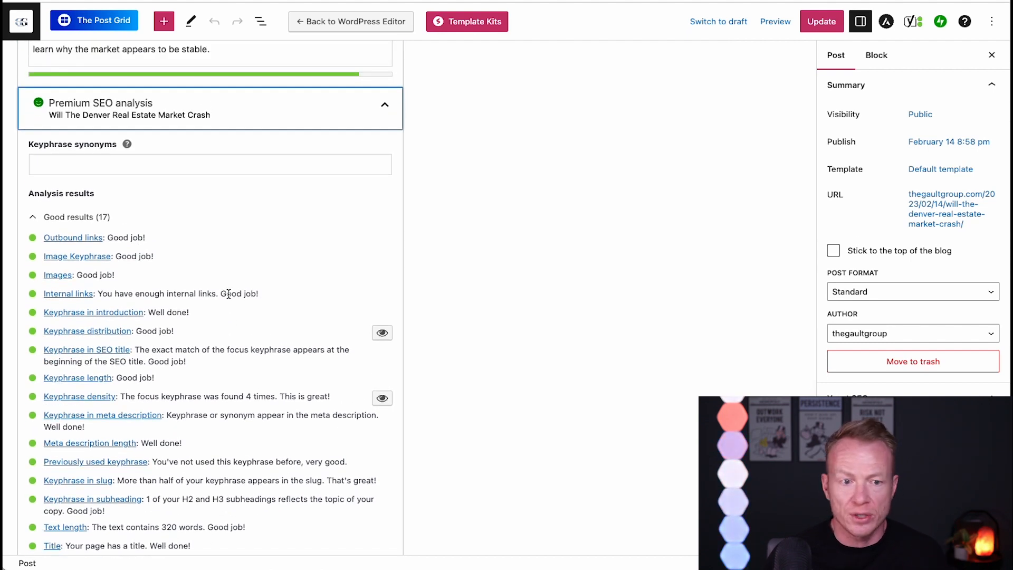
pyautogui.scroll(15, 228, 294)
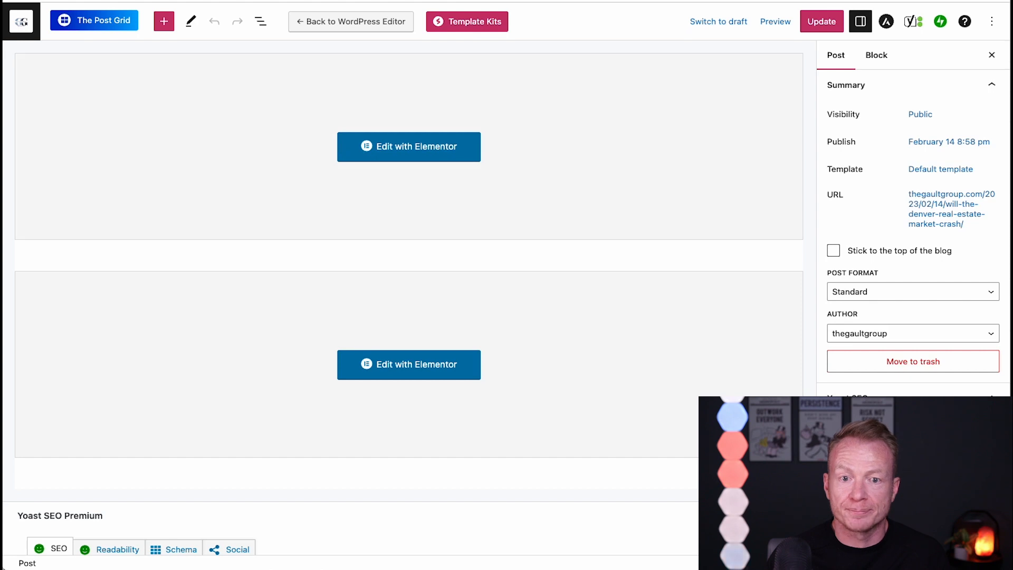
# Open the bookmarked Google Search Console in a new tab and view the Performance report for thegaultgroup.com
pyautogui.press('super+t')
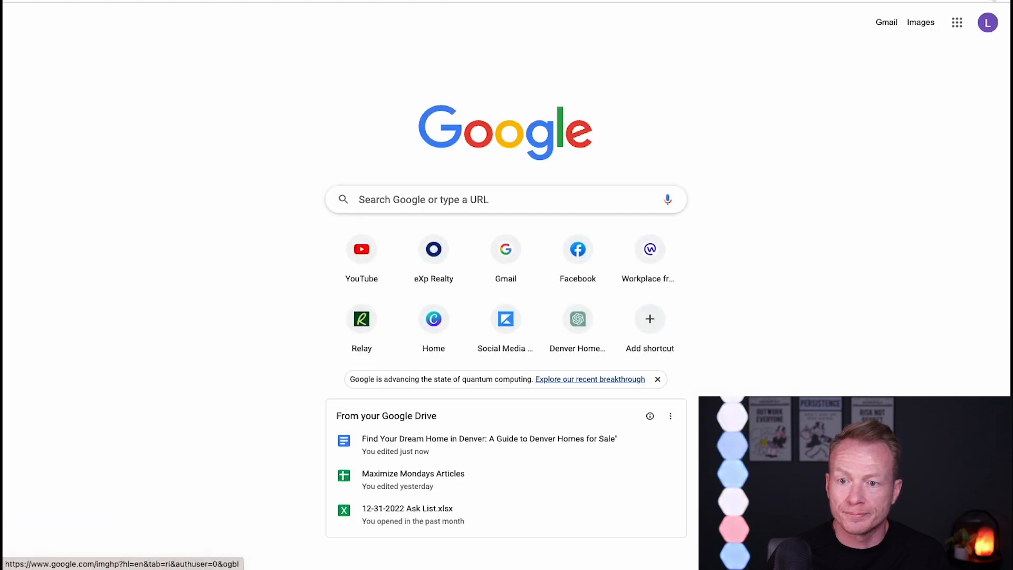
pyautogui.click(997, 2)
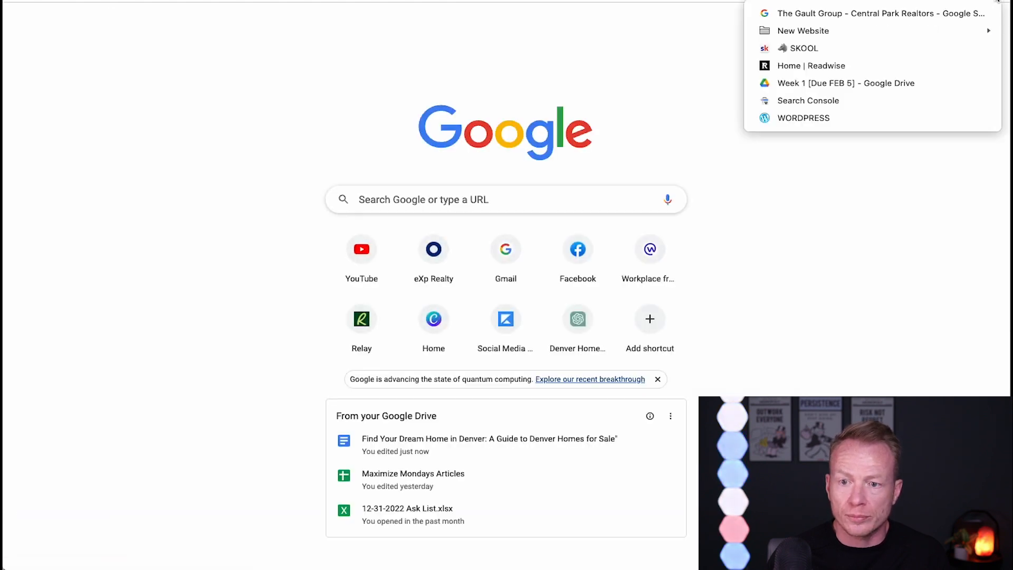
pyautogui.click(808, 100)
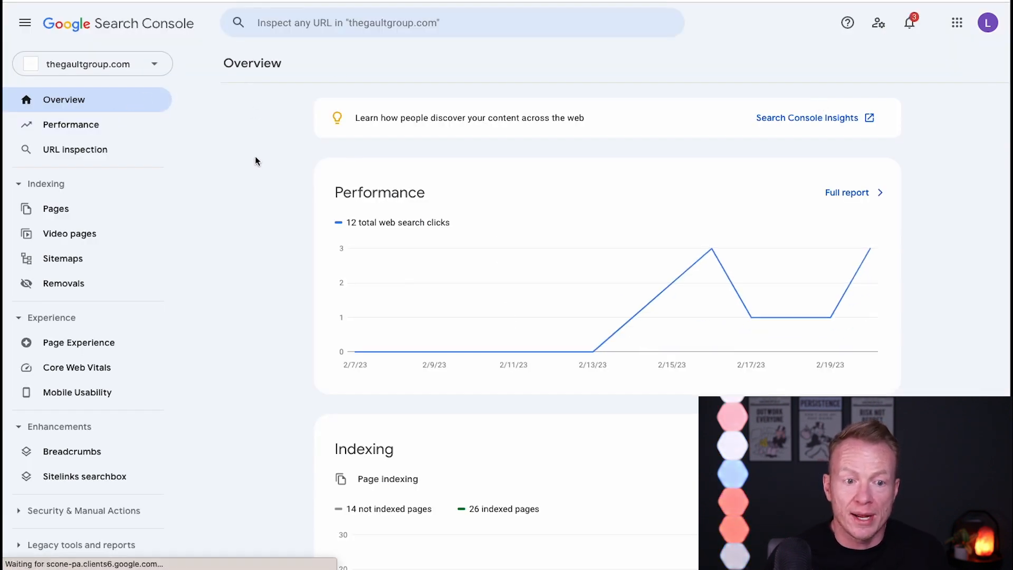
pyautogui.click(98, 132)
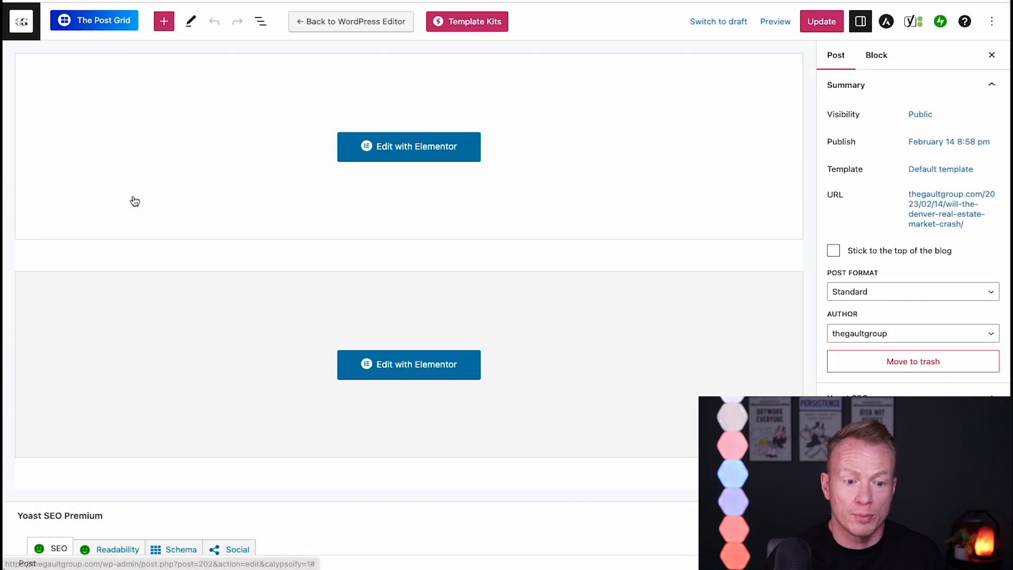
# Go to the thegaultgroup.com website and open the blog post "Why is Denver Real Estate So Expensive?" from its Blog page
pyautogui.press('super+l')
pyautogui.write('thegault')
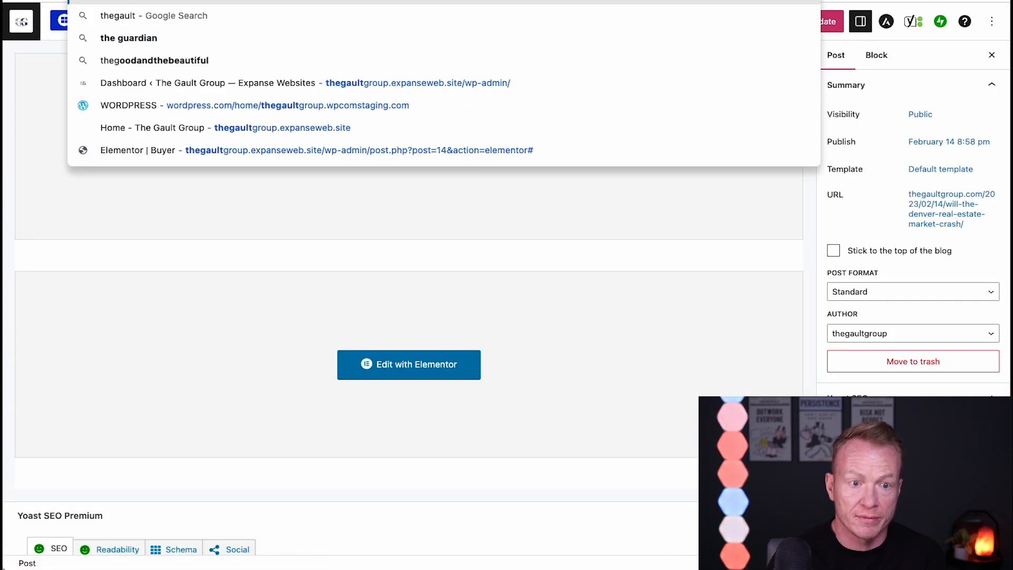
pyautogui.press('Return')
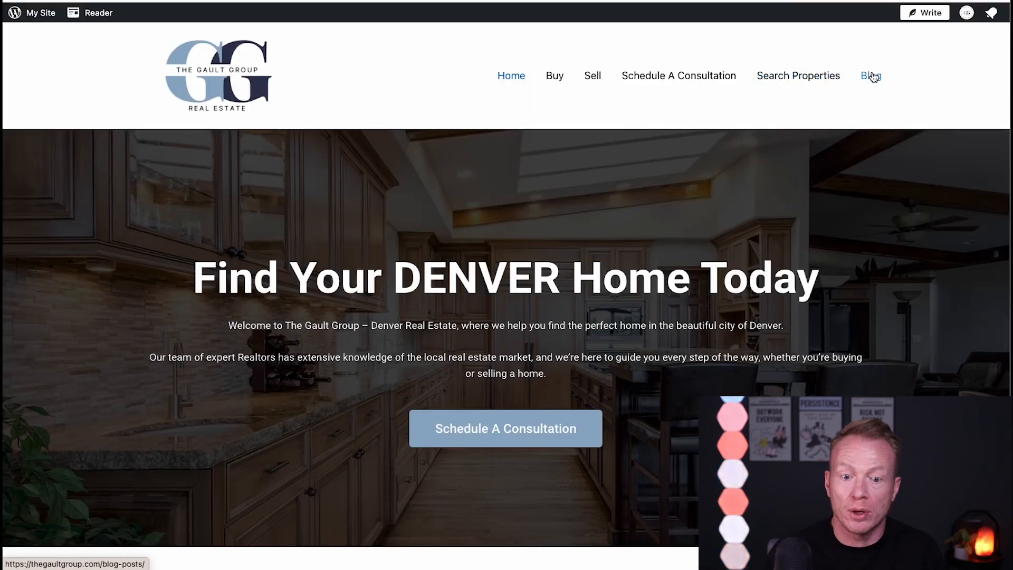
pyautogui.click(876, 74)
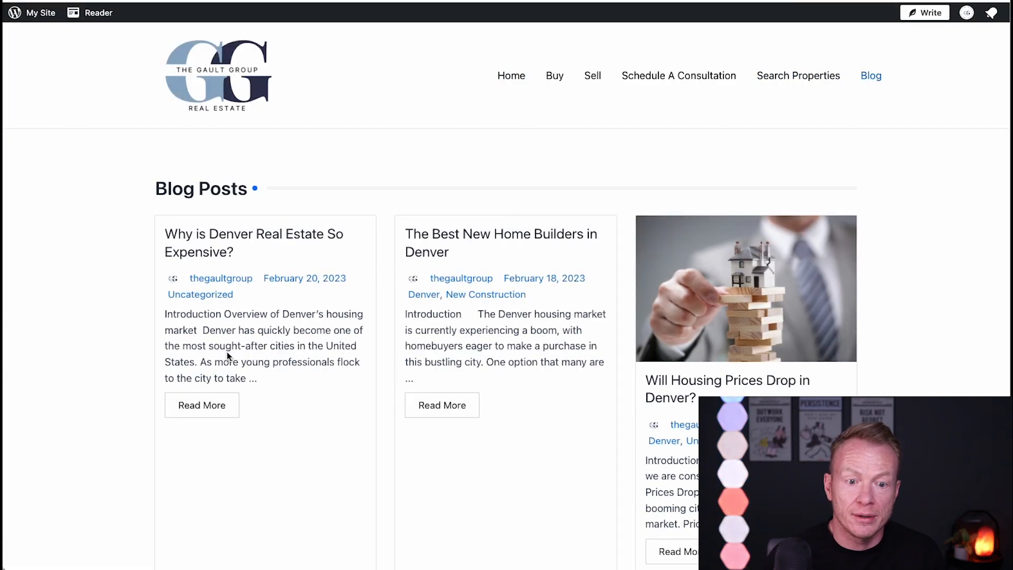
pyautogui.scroll(-2, 226, 353)
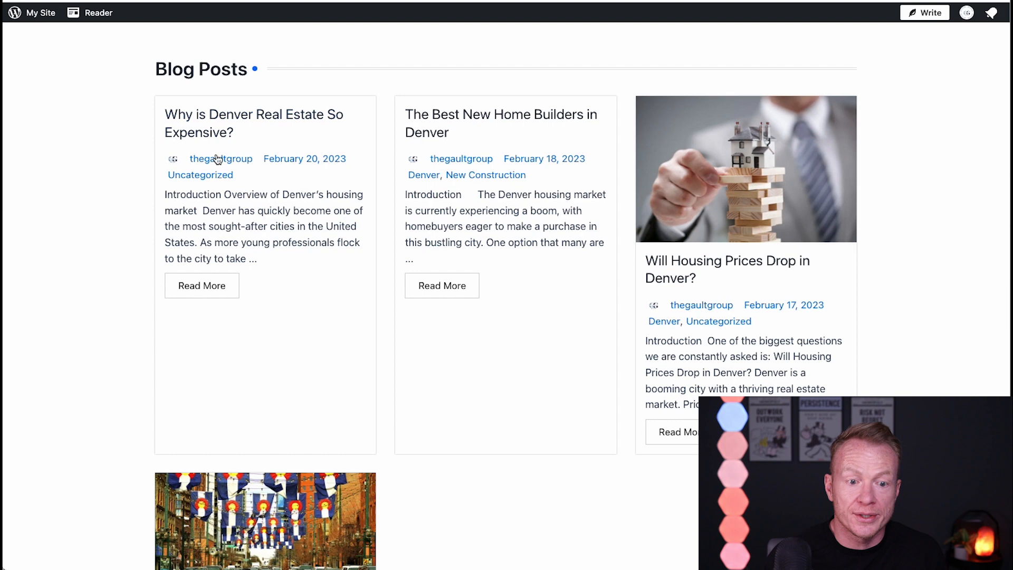
pyautogui.click(220, 286)
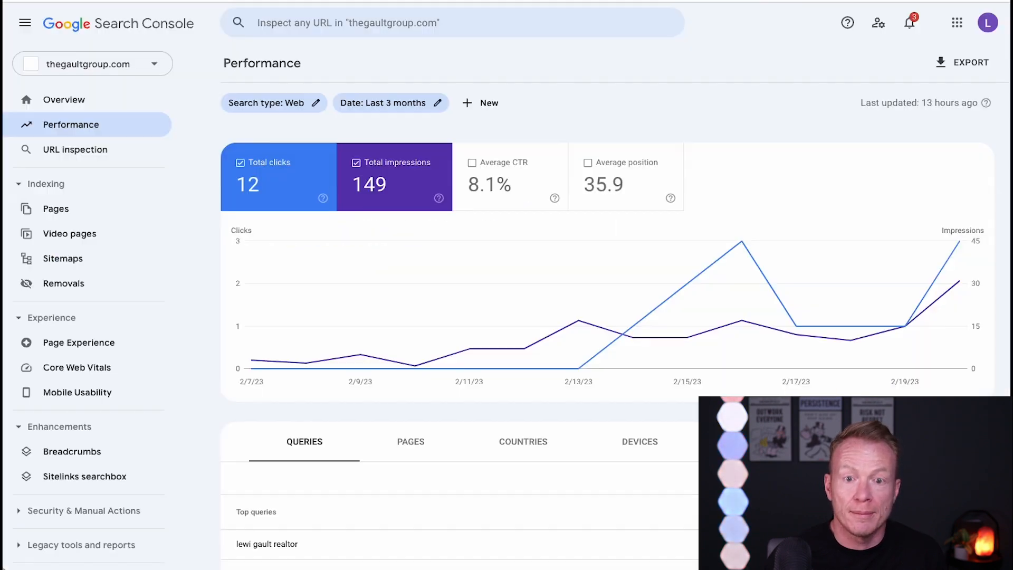
pyautogui.click(100, 148)
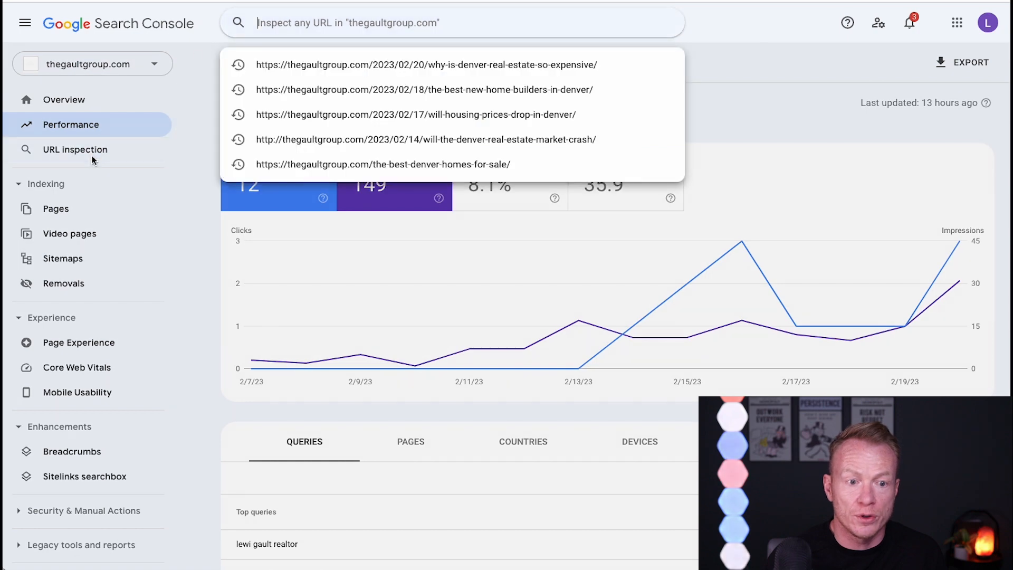
pyautogui.write('https://thegaultgroup.com/2023/02/20/why-is-denver-real-estate-so-expensive/')
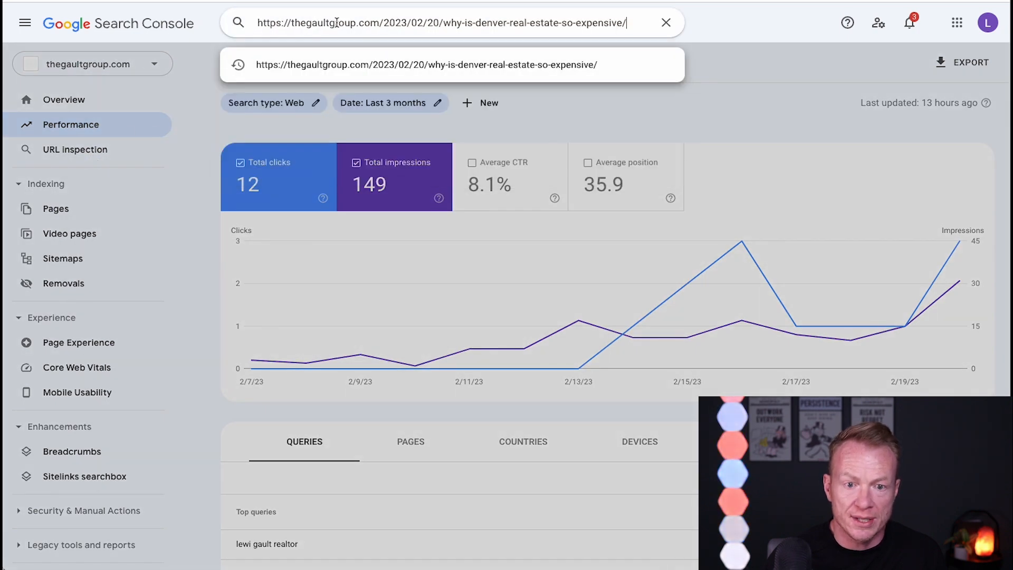
pyautogui.press('Return')
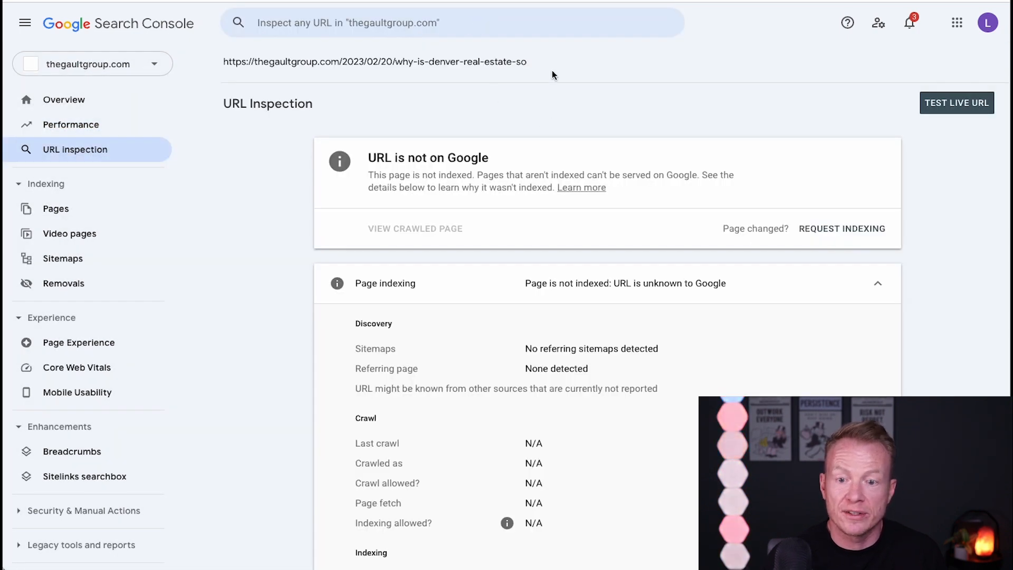